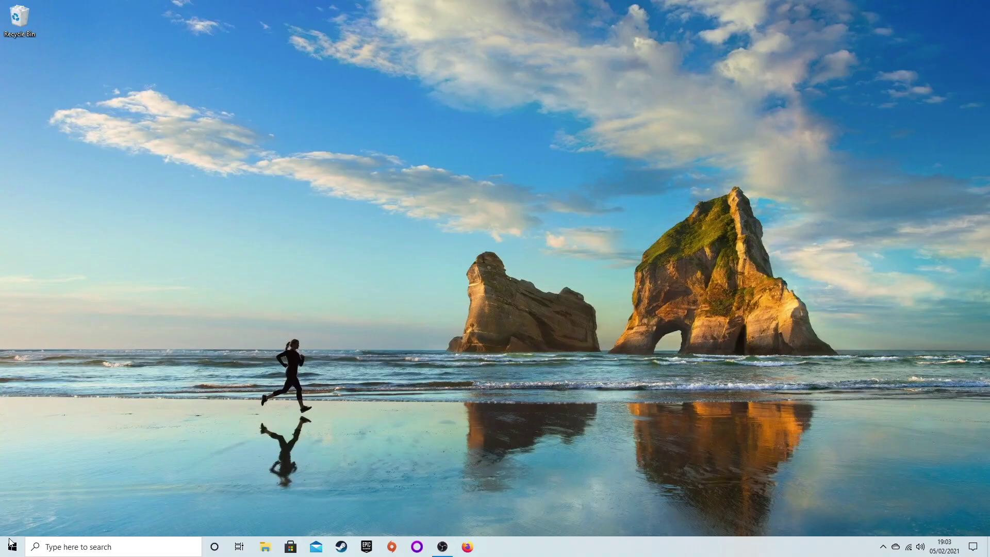
# Step: In Settings > Bluetooth & other devices, start an Add a device scan for Bluetooth devices
pyautogui.click(11, 546)
pyautogui.click(13, 499)
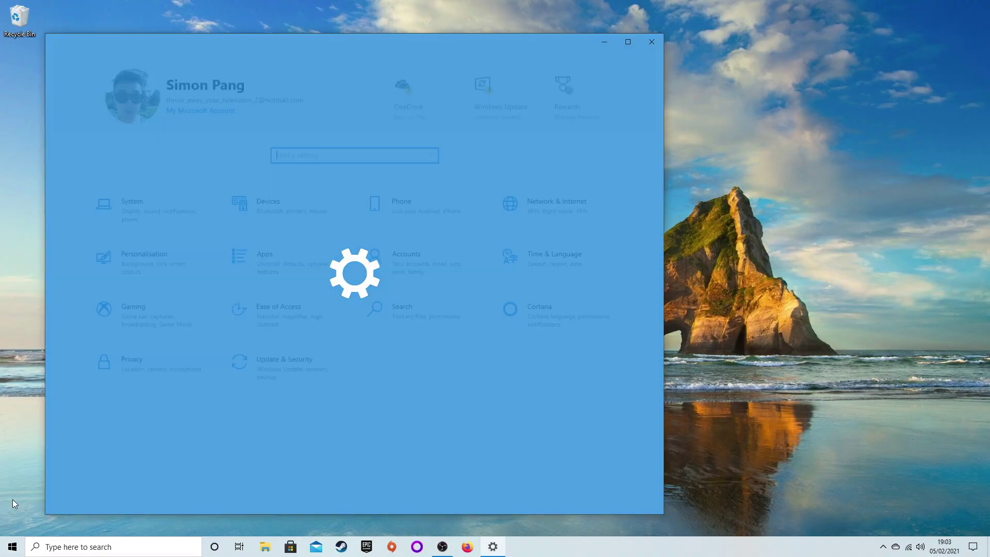
pyautogui.click(312, 216)
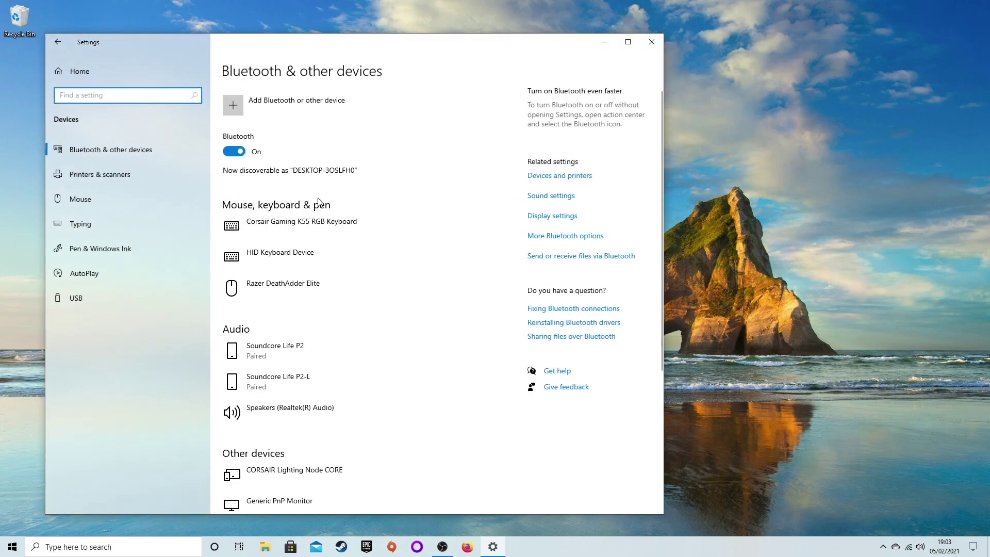
pyautogui.click(257, 158)
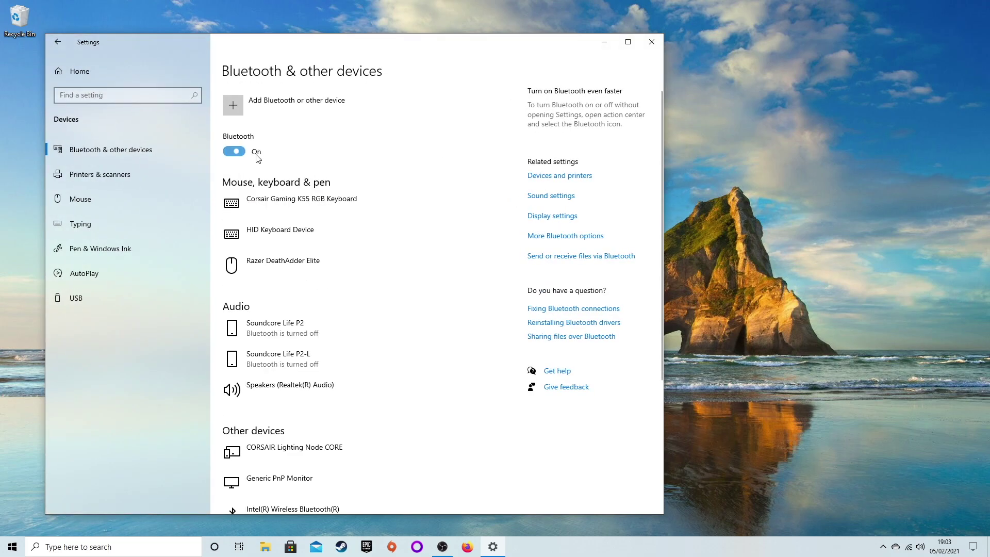
pyautogui.click(326, 111)
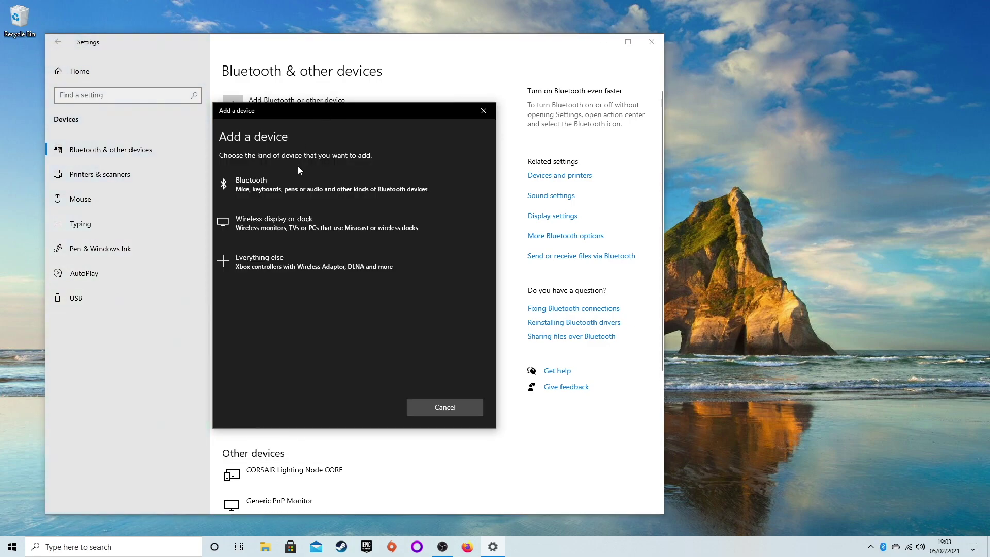
pyautogui.click(299, 182)
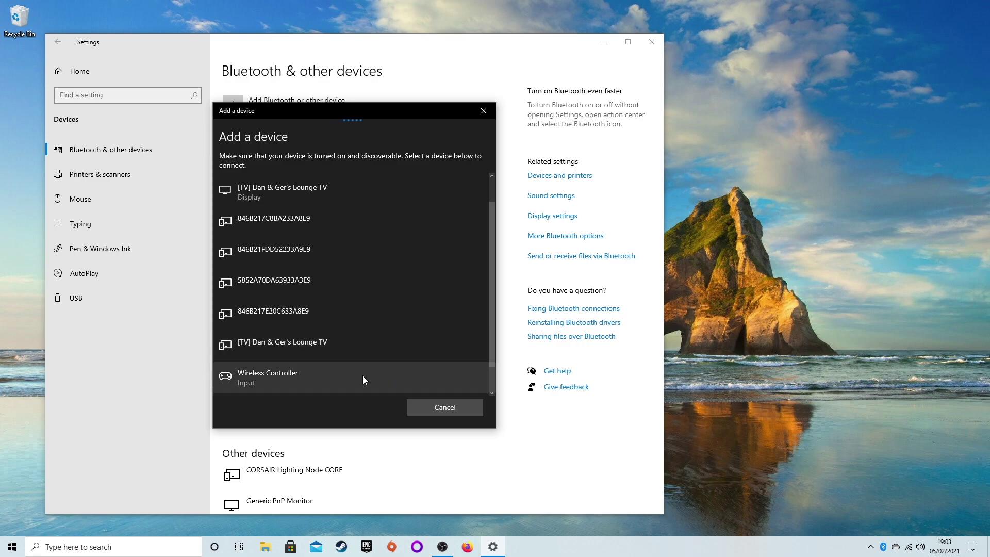
# Step: Pair the Wireless Controller from the discovered Bluetooth devices list
pyautogui.click(293, 377)
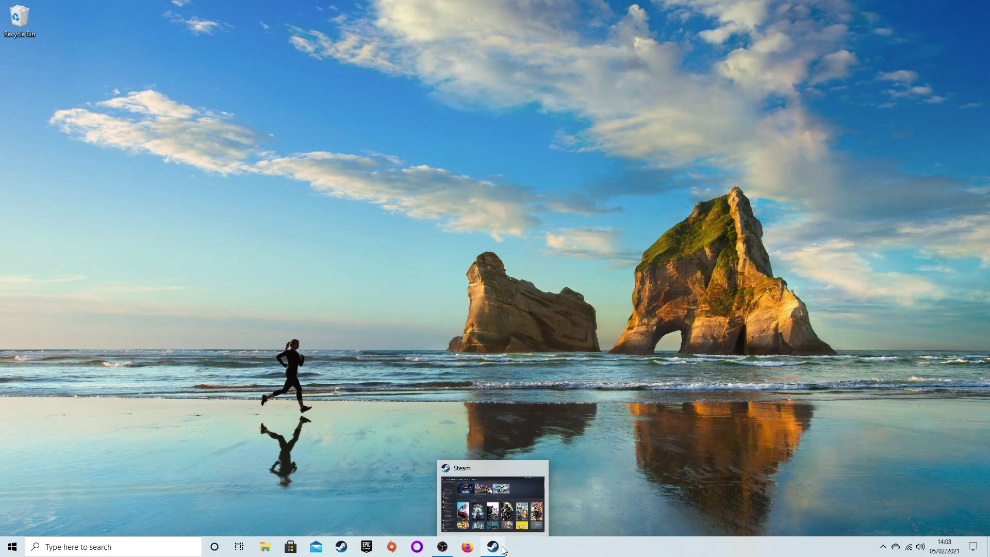
# Step: Bring up Steam, enter Big Picture mode and open the gear Settings screen
pyautogui.click(503, 550)
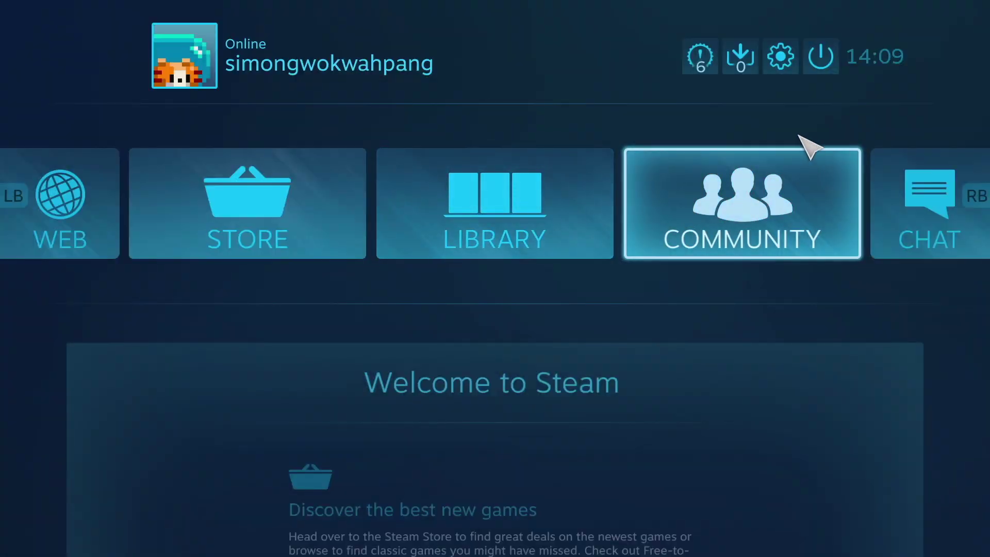
pyautogui.click(780, 57)
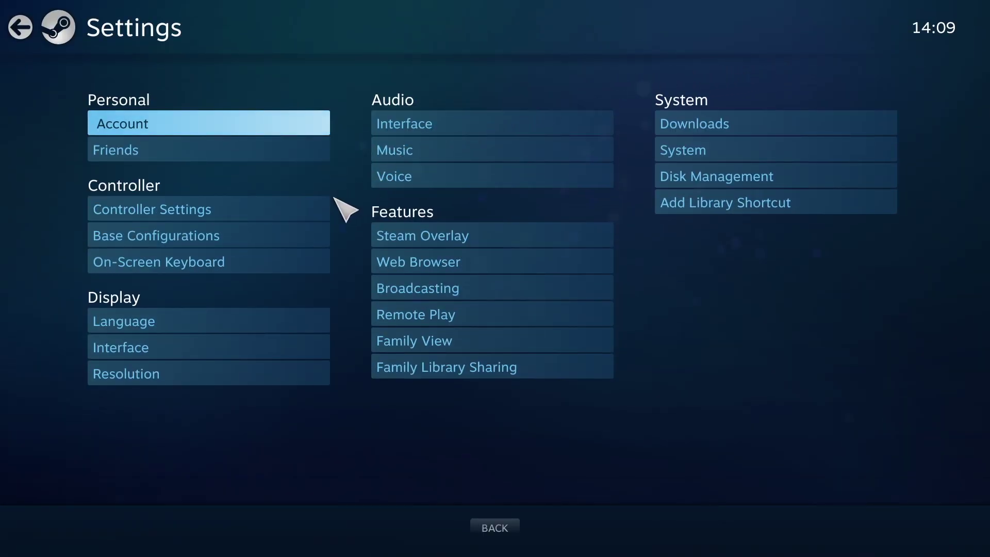
# Step: In Controller Settings, keep PlayStation Configuration Support ticked
pyautogui.click(326, 211)
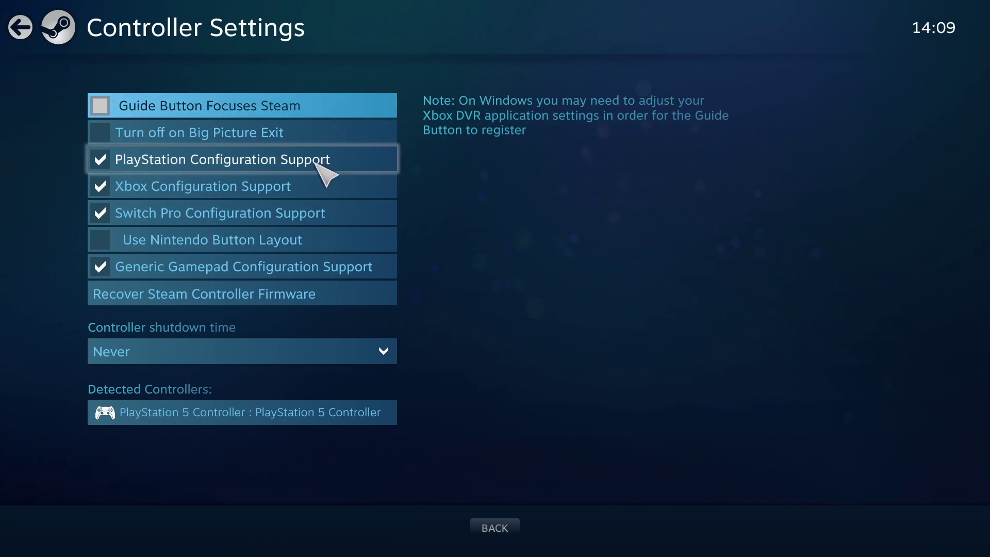
pyautogui.click(316, 164)
pyautogui.click(316, 164)
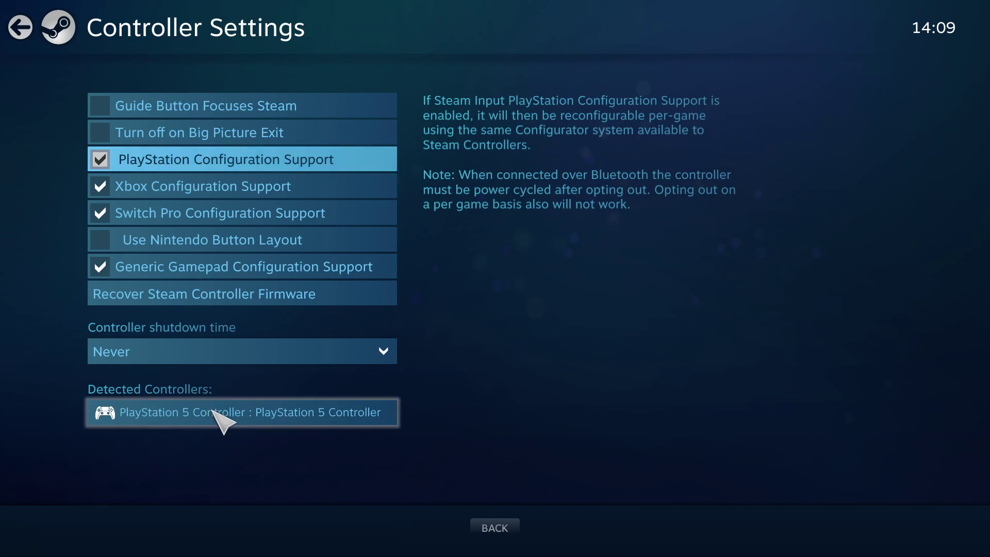
# Step: Submit the detected PlayStation 5 Controller's name and light preferences
pyautogui.click(227, 419)
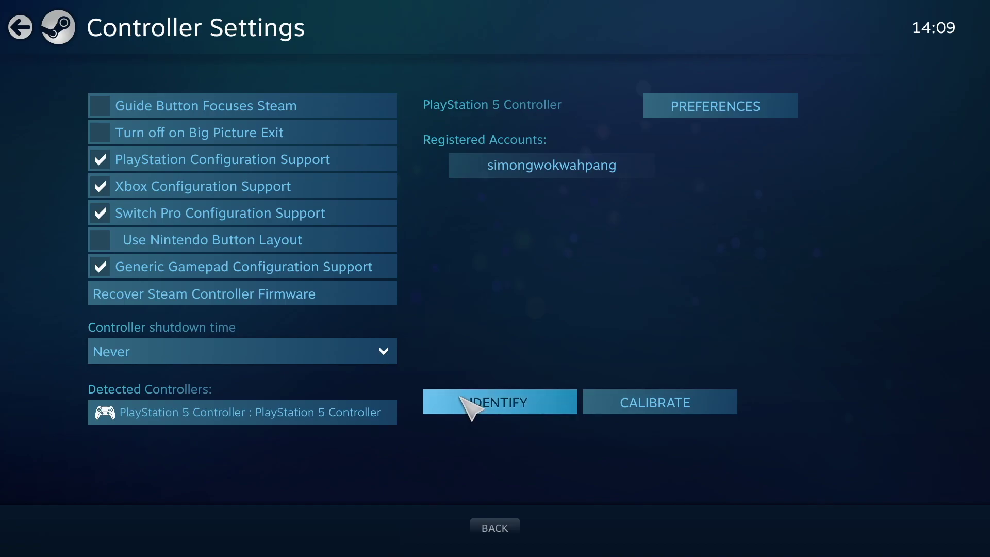
pyautogui.click(703, 105)
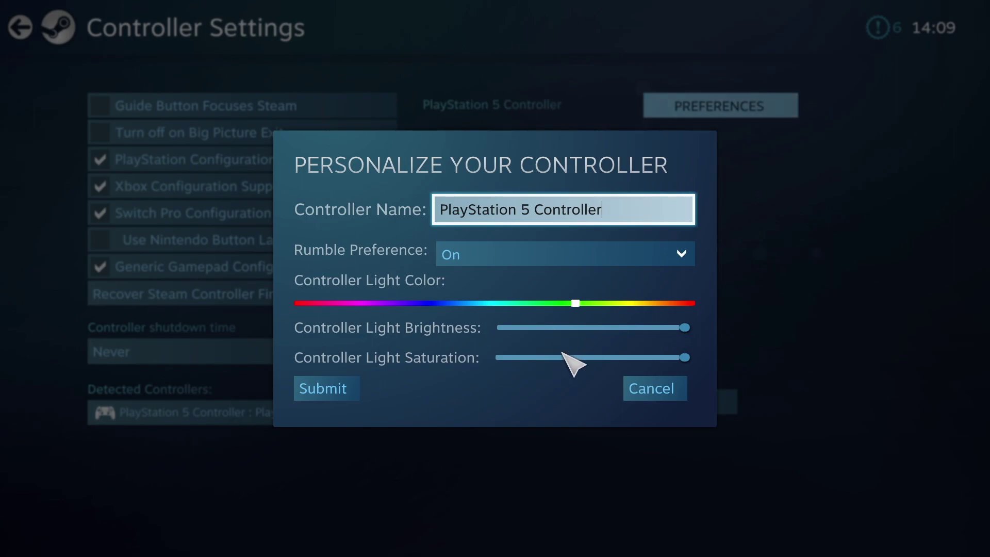
pyautogui.click(337, 389)
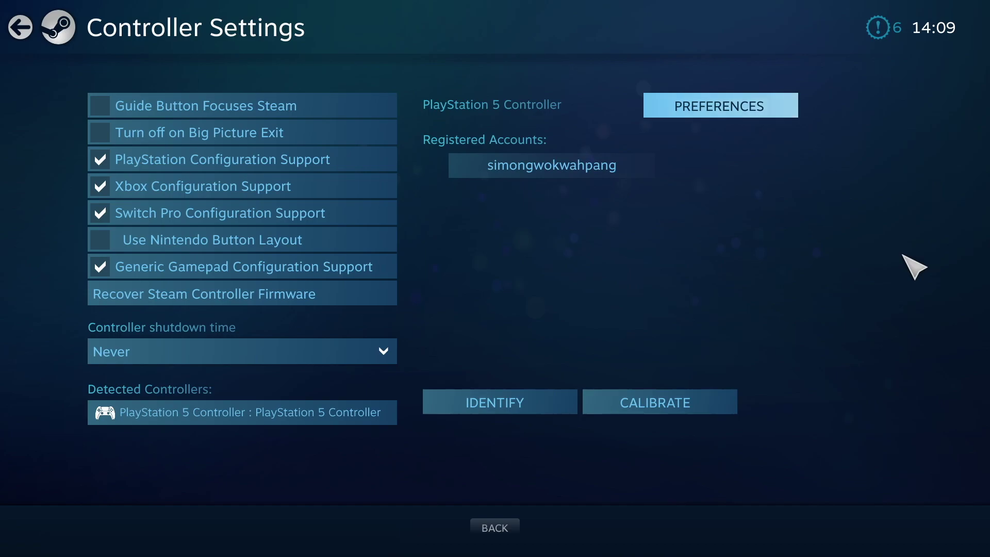
# Step: Back out to the Big Picture home and open the Library, highlighting Rise of the Tomb Raider
pyautogui.press('Escape')
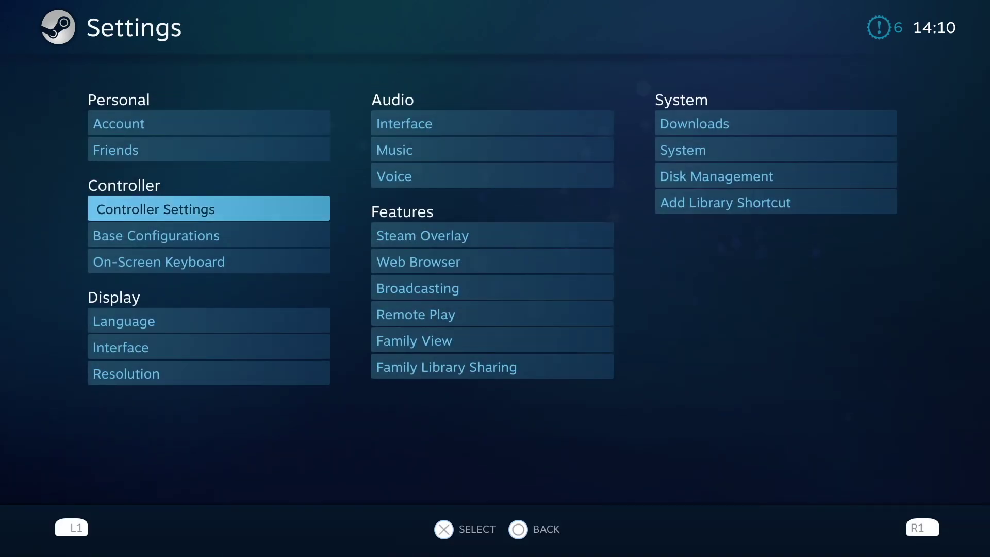
pyautogui.press('Escape')
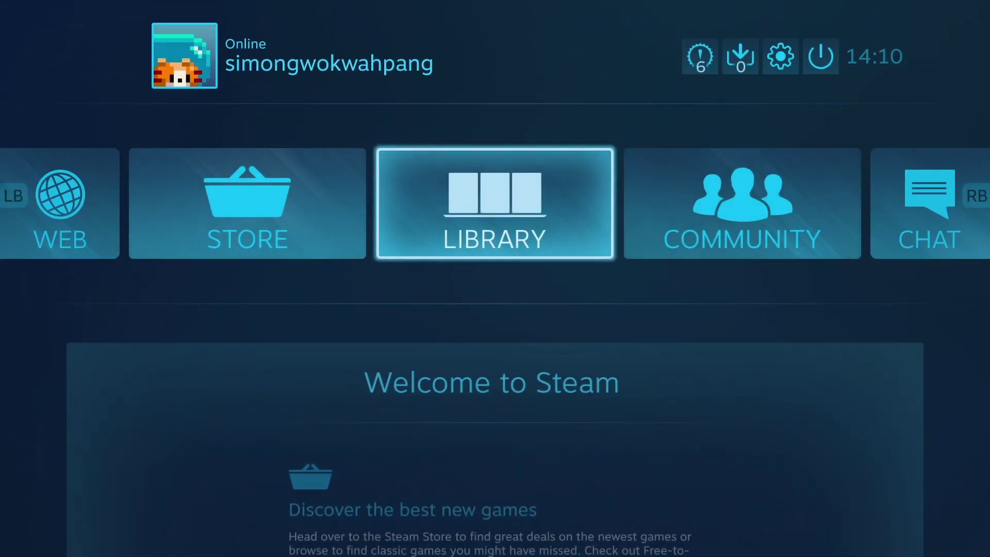
pyautogui.press('Return')
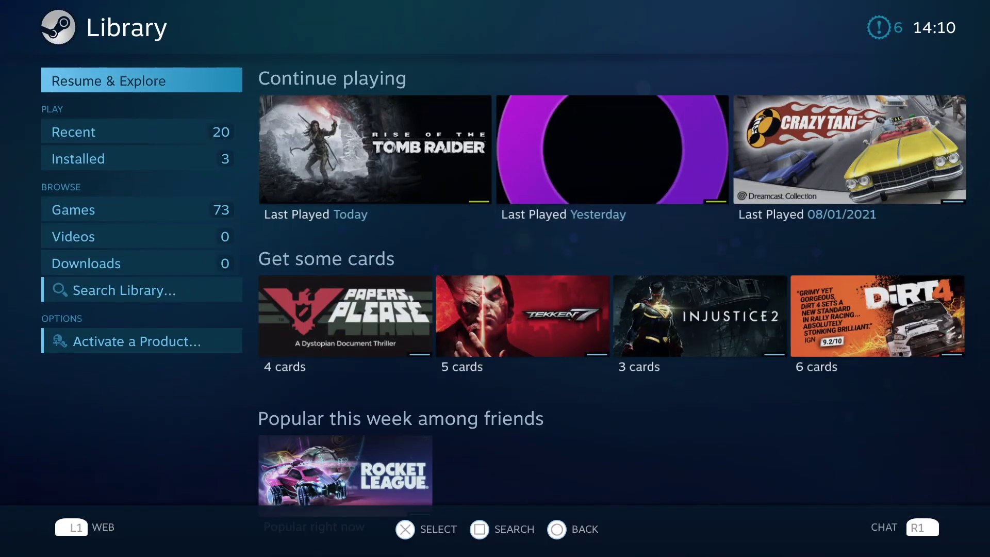
pyautogui.press('Right')
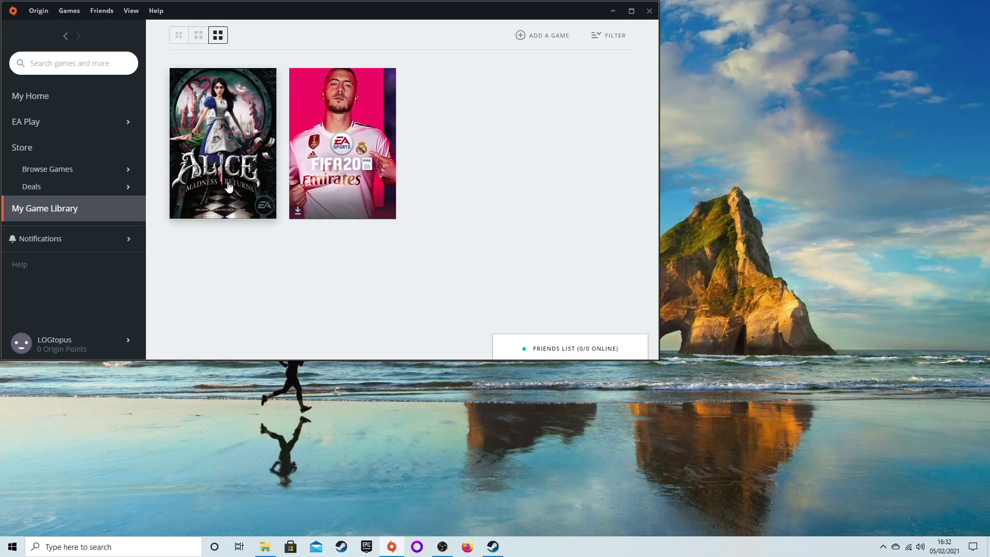
# Step: Close Origin and open Steam's Add a Non-Steam Game program list
pyautogui.click(649, 11)
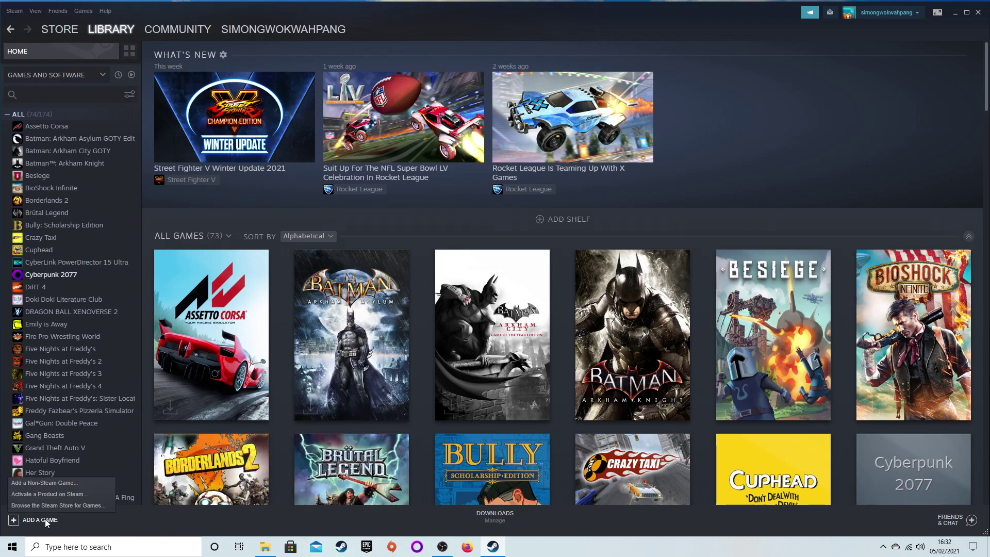
pyautogui.click(48, 482)
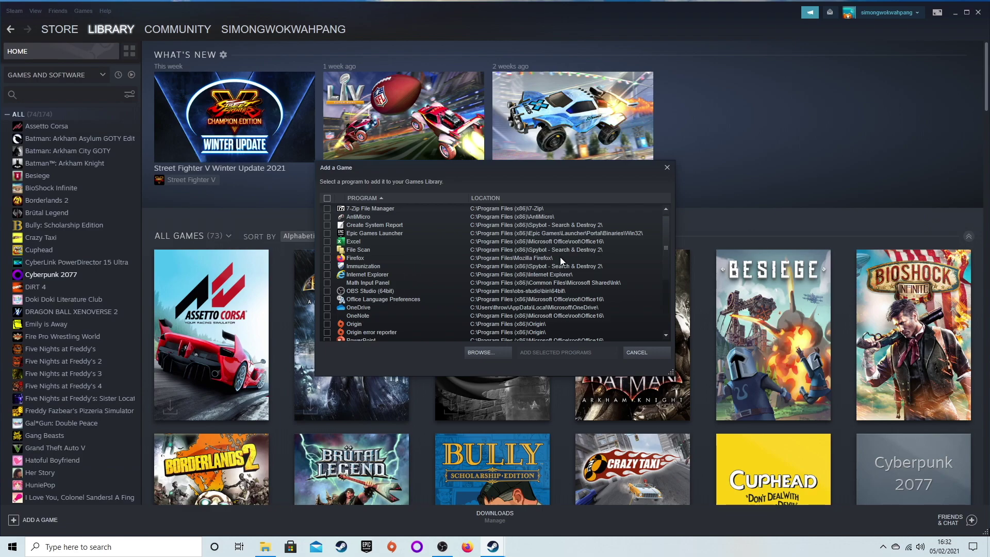
pyautogui.moveTo(666, 249); pyautogui.dragTo(693, 233)
# Step: Browse from Local Disk (C:) into Program Files (x86)\Origin Games
pyautogui.click(503, 355)
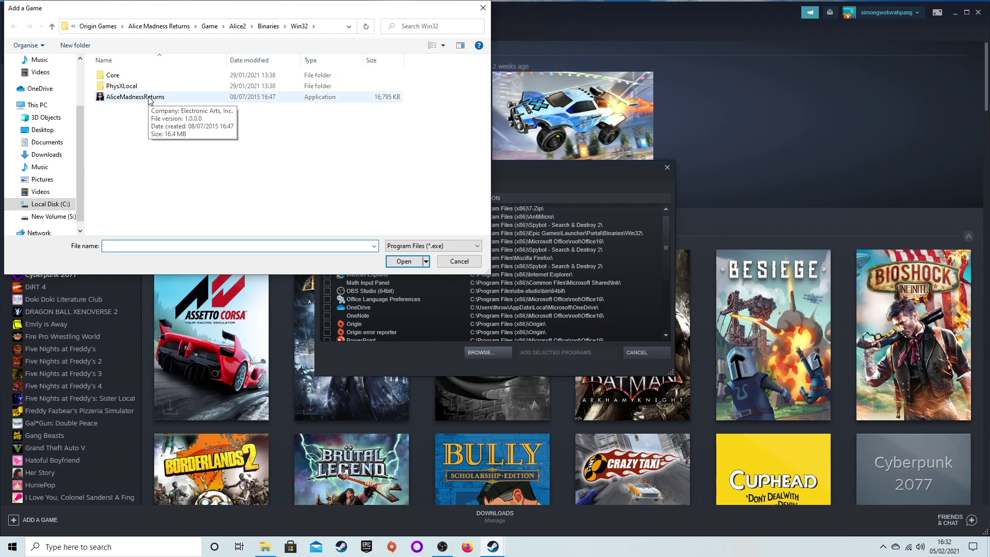
pyautogui.click(30, 205)
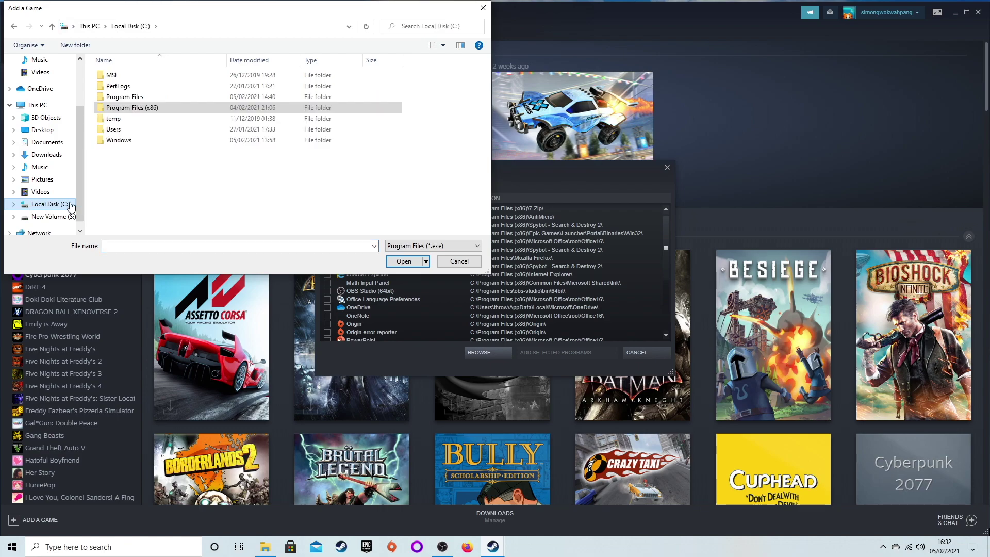
pyautogui.click(138, 112)
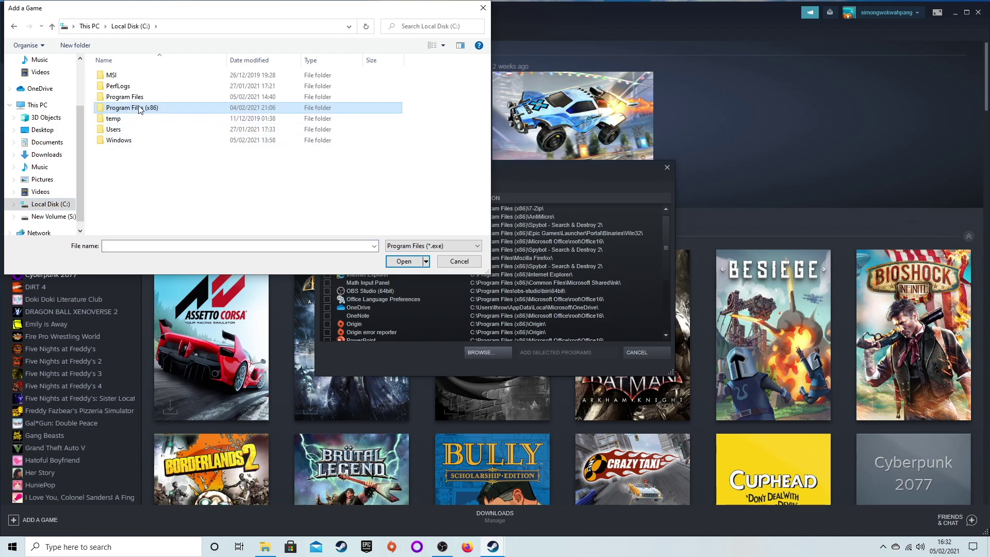
pyautogui.doubleClick(139, 109)
pyautogui.scroll(-1, 170, 165)
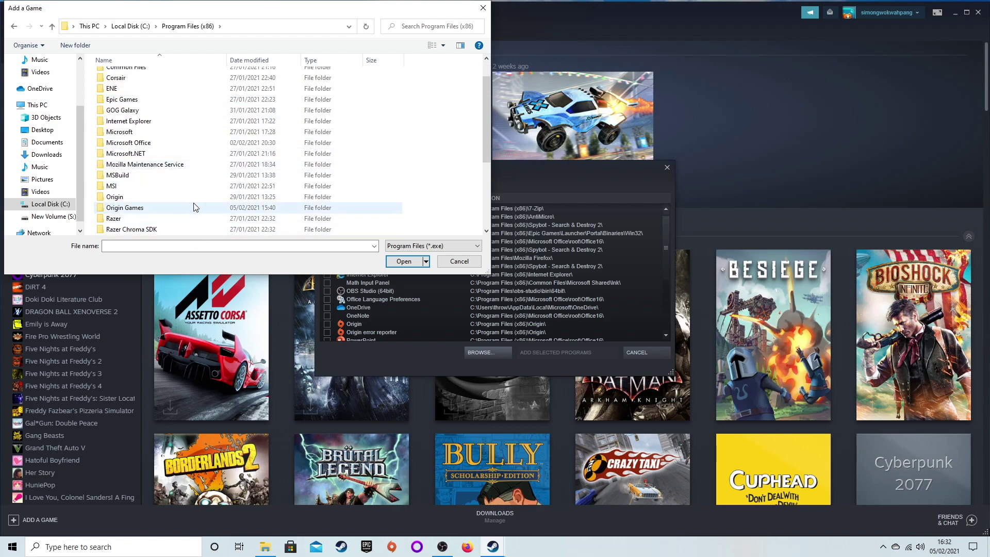
pyautogui.doubleClick(172, 207)
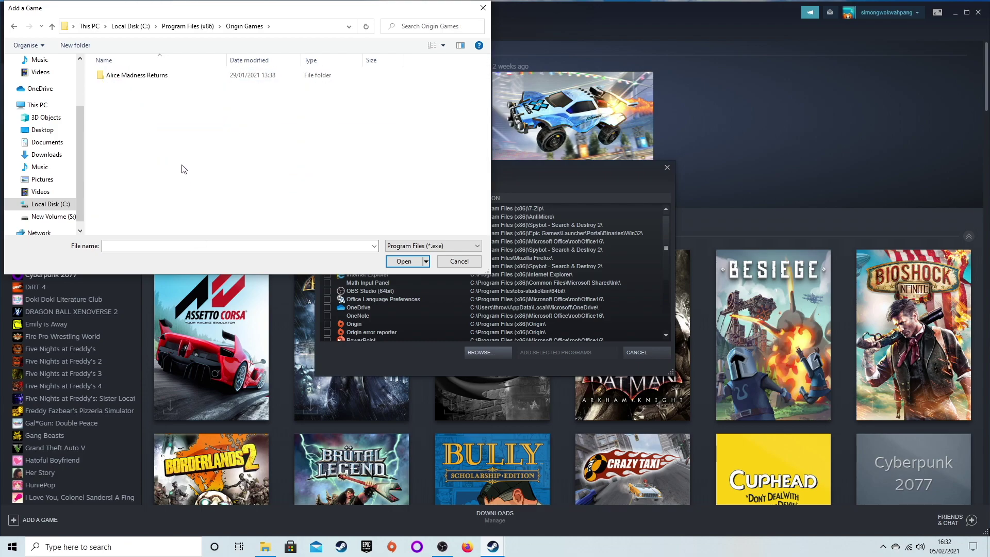
# Step: Open Alice Madness Returns\Game\Alice2\Binaries\Win32 and choose the AliceMadnessReturns executable
pyautogui.doubleClick(160, 76)
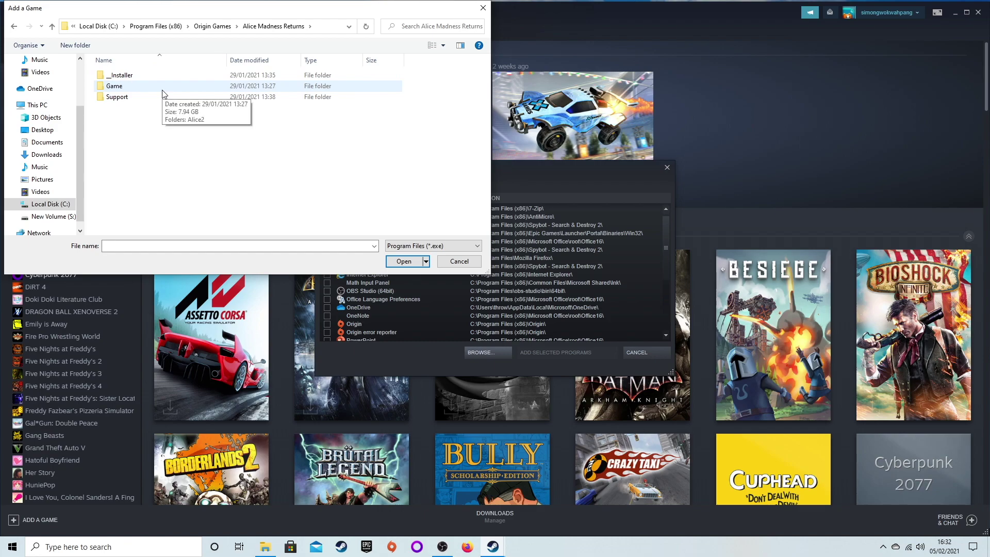
pyautogui.doubleClick(160, 85)
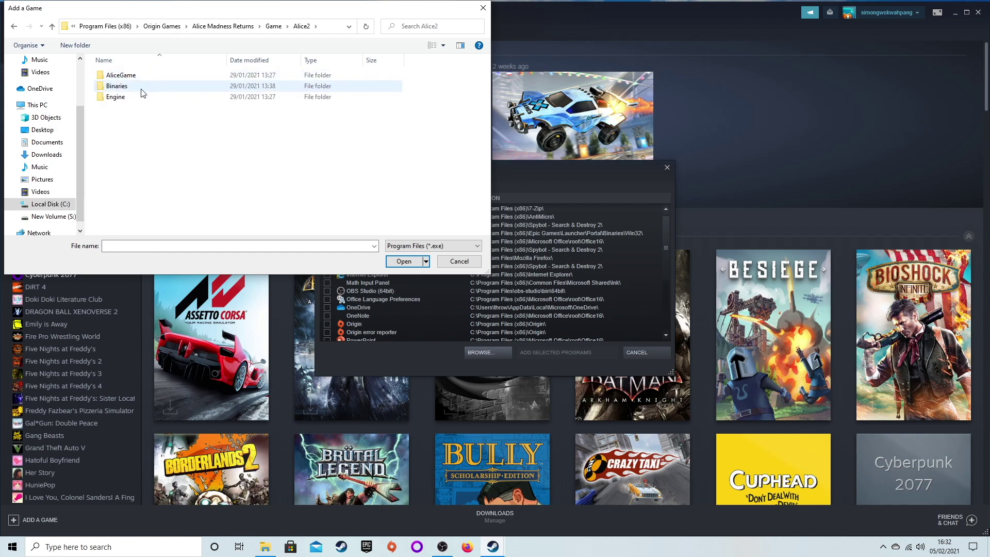
pyautogui.click(143, 92)
pyautogui.doubleClick(143, 91)
pyautogui.doubleClick(140, 77)
pyautogui.doubleClick(144, 98)
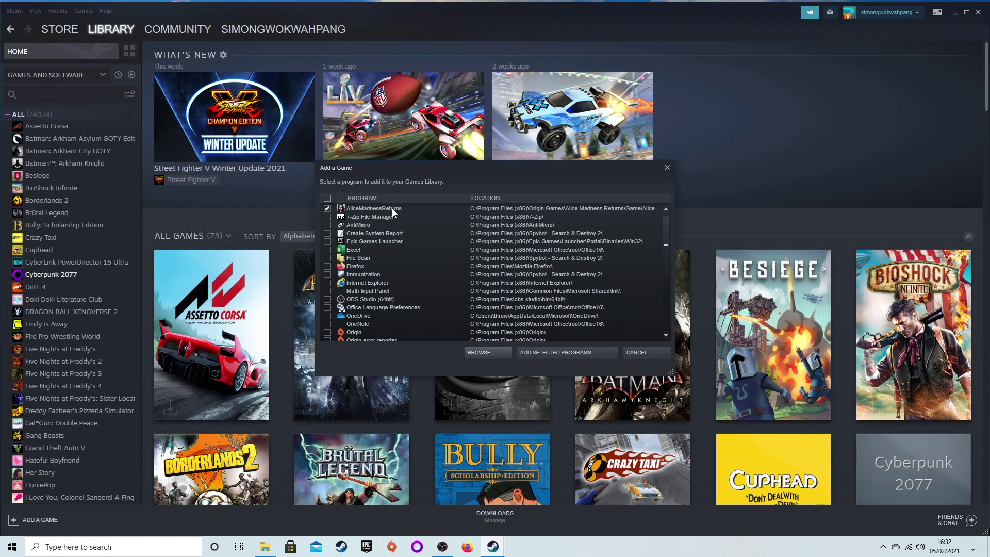
# Step: Add AliceMadnessReturns to the library, then view Recent games in Big Picture's Library
pyautogui.click(540, 353)
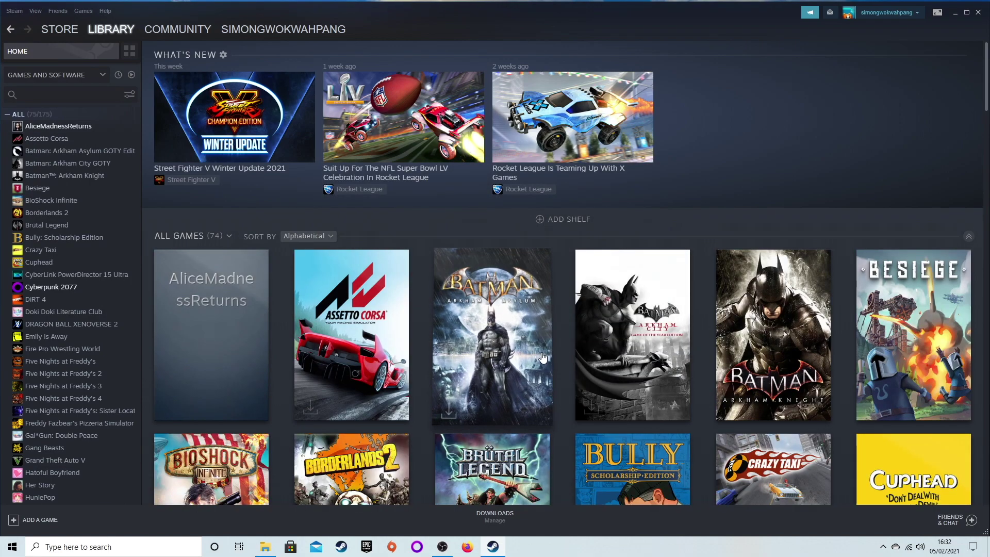
pyautogui.moveTo(231, 333)
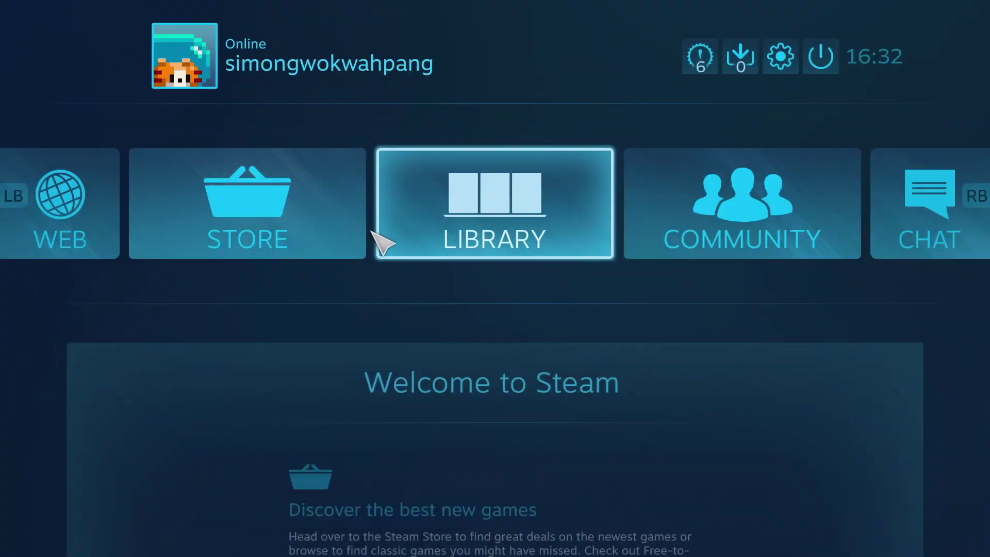
pyautogui.click(474, 214)
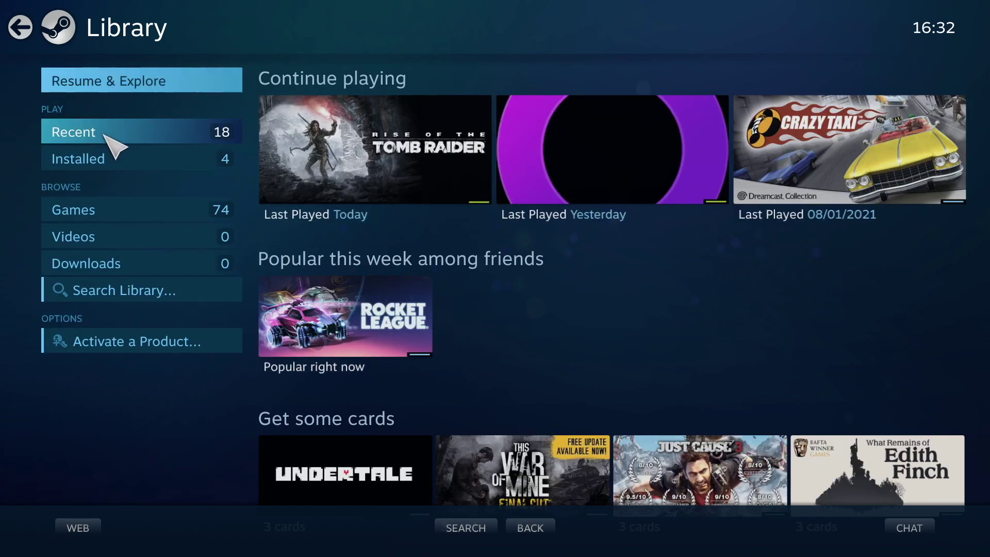
pyautogui.click(105, 135)
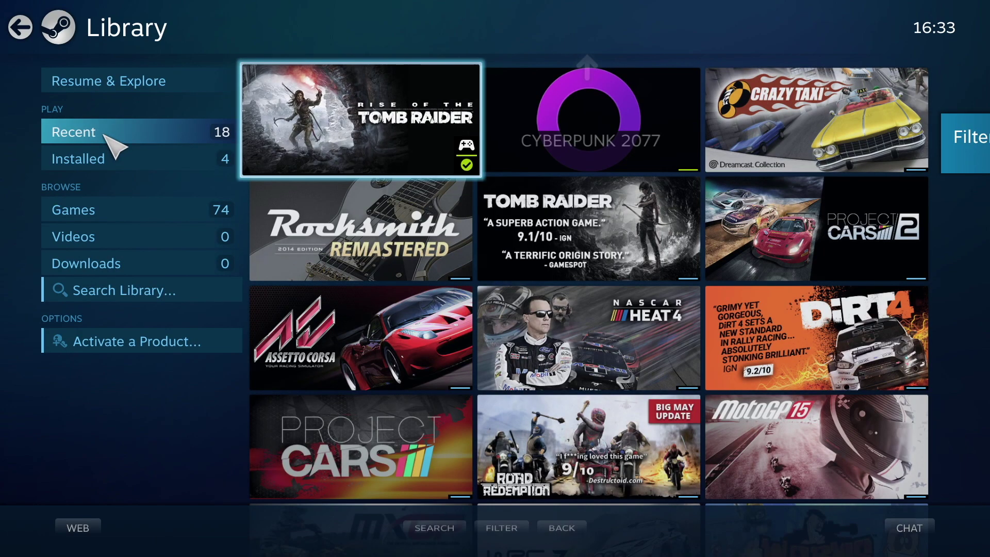
# Step: Apply the Gamepad with High Precision Camera/Aim template to AliceMadnessReturns' controller configuration
pyautogui.click(110, 164)
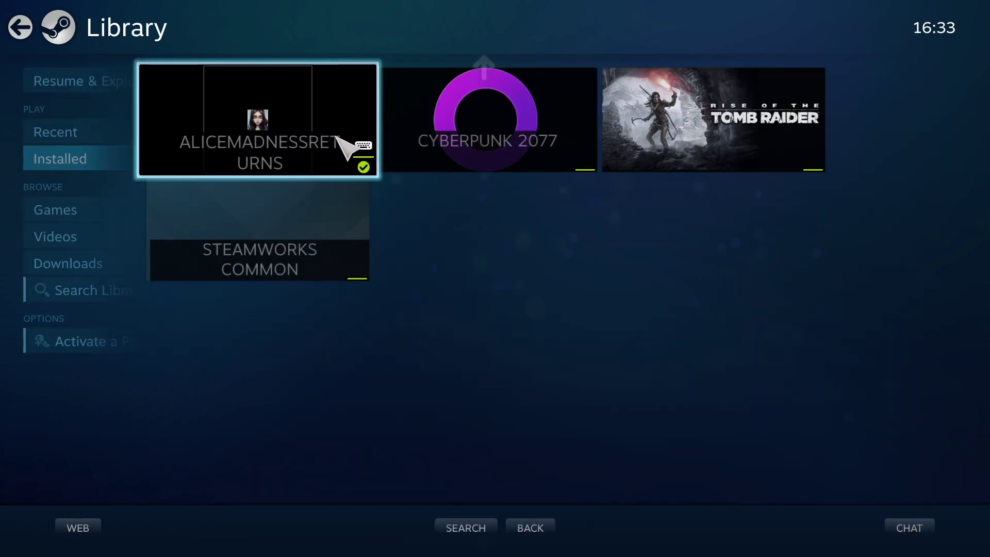
pyautogui.click(342, 148)
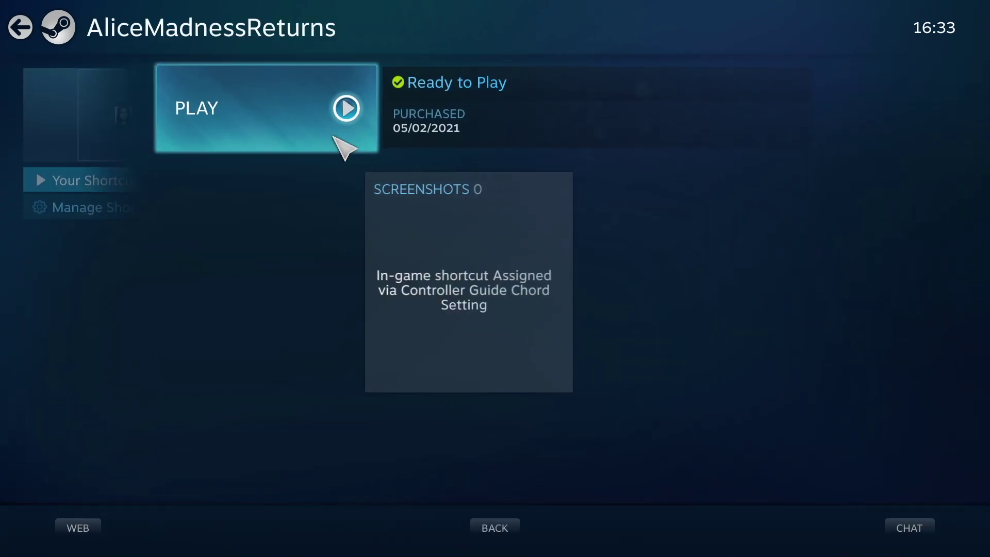
pyautogui.click(135, 206)
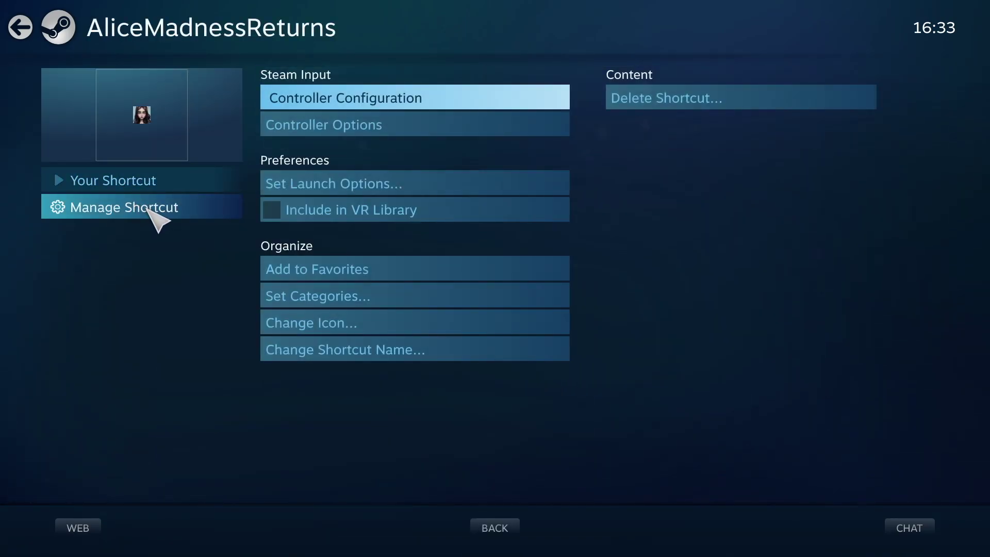
pyautogui.click(321, 98)
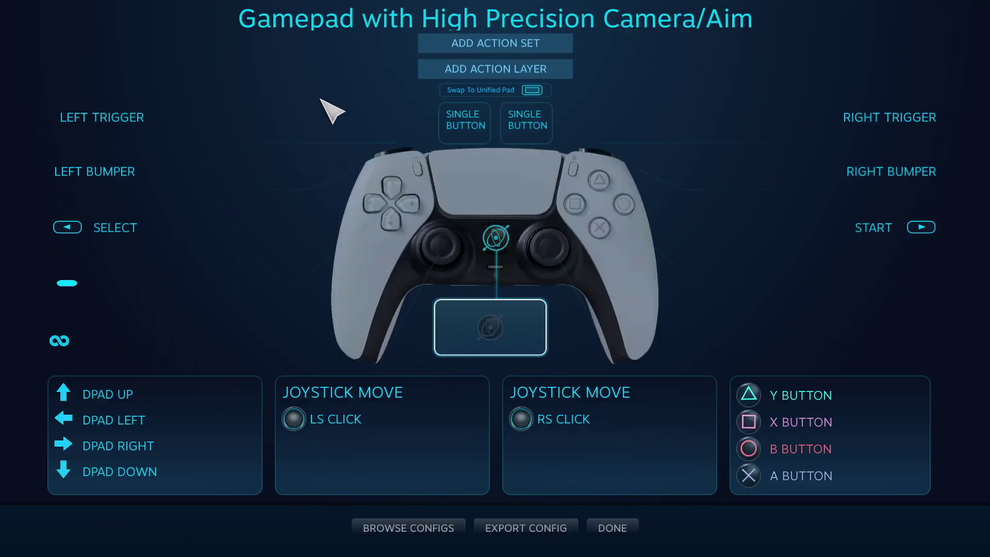
pyautogui.click(445, 531)
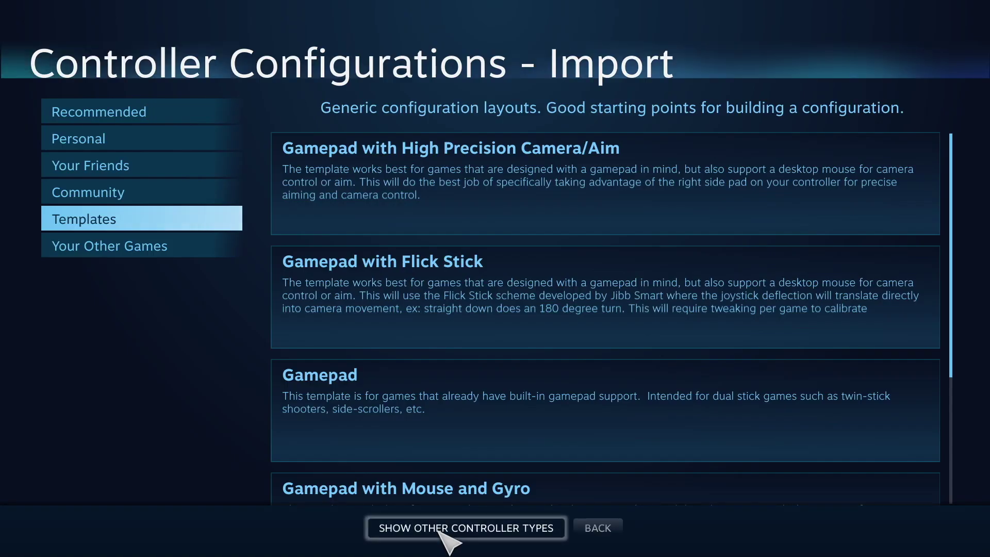
pyautogui.click(494, 212)
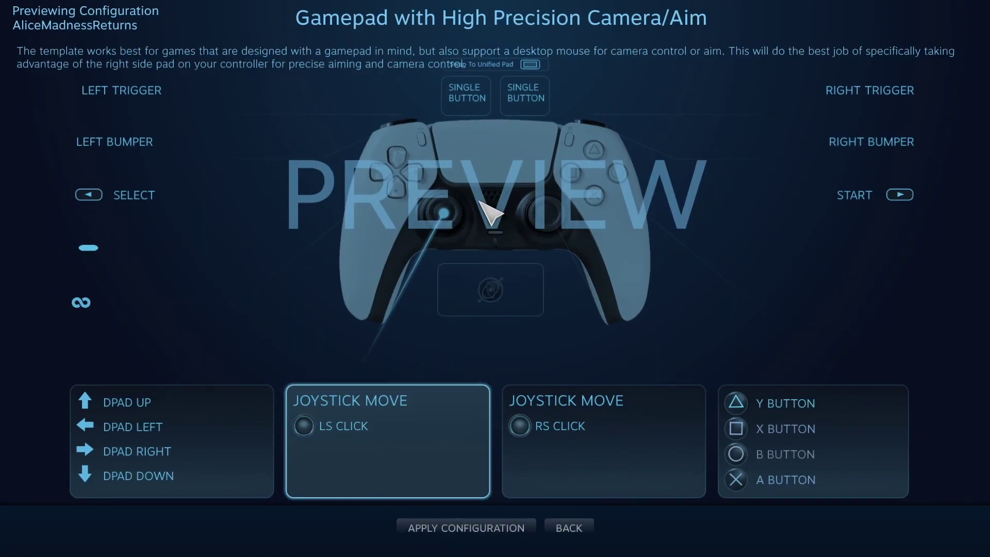
pyautogui.click(479, 528)
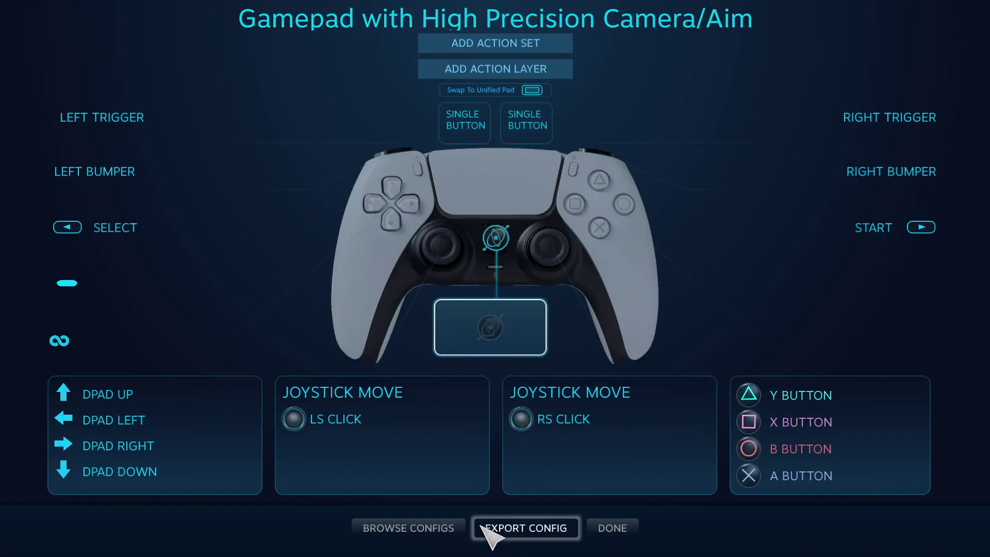
pyautogui.click(603, 532)
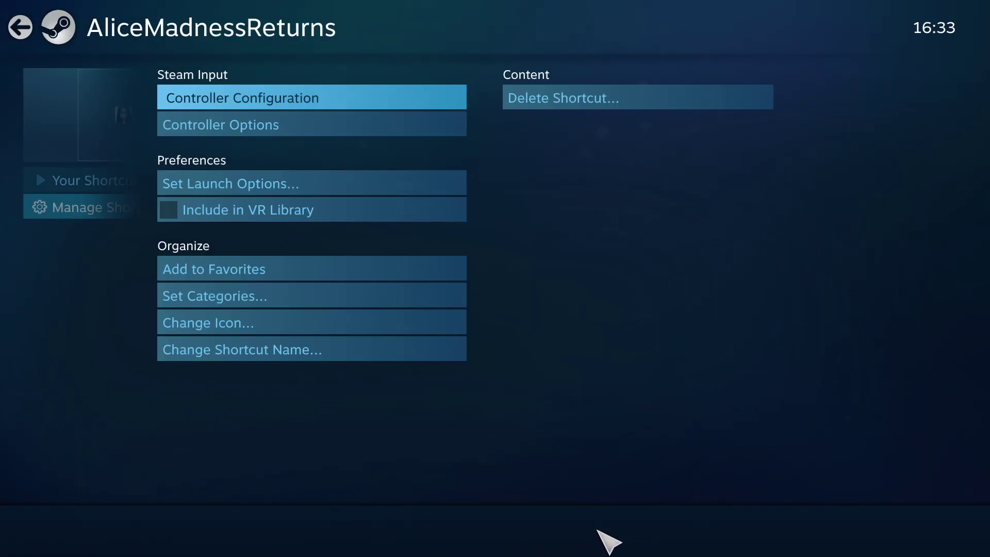
# Step: Confirm the controller options unchanged and launch Alice: Madness Returns from the library
pyautogui.click(384, 126)
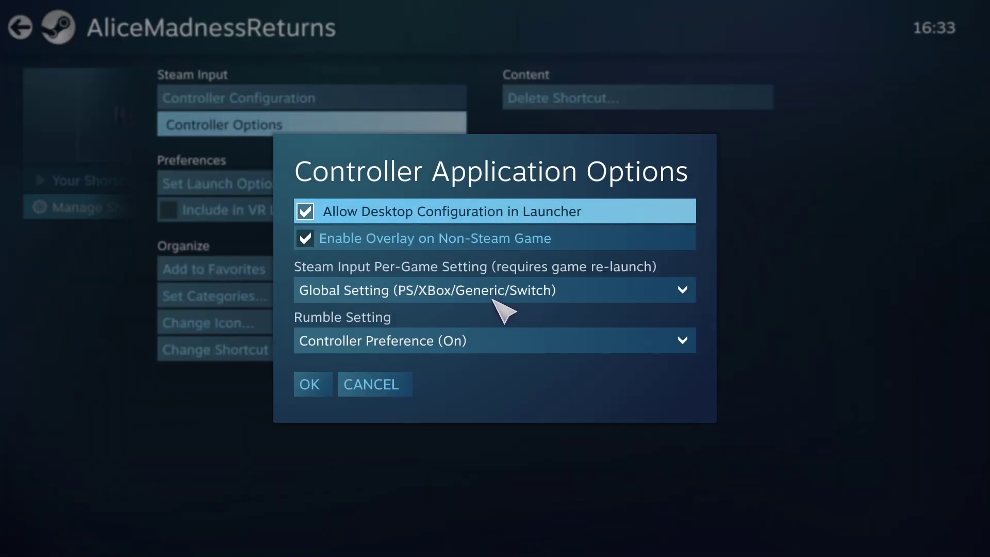
pyautogui.click(311, 384)
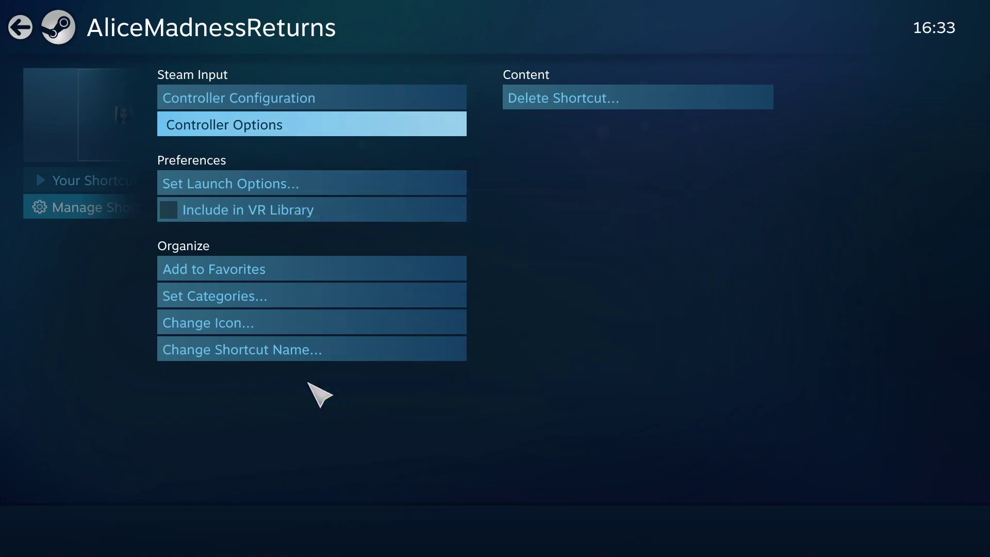
pyautogui.click(20, 28)
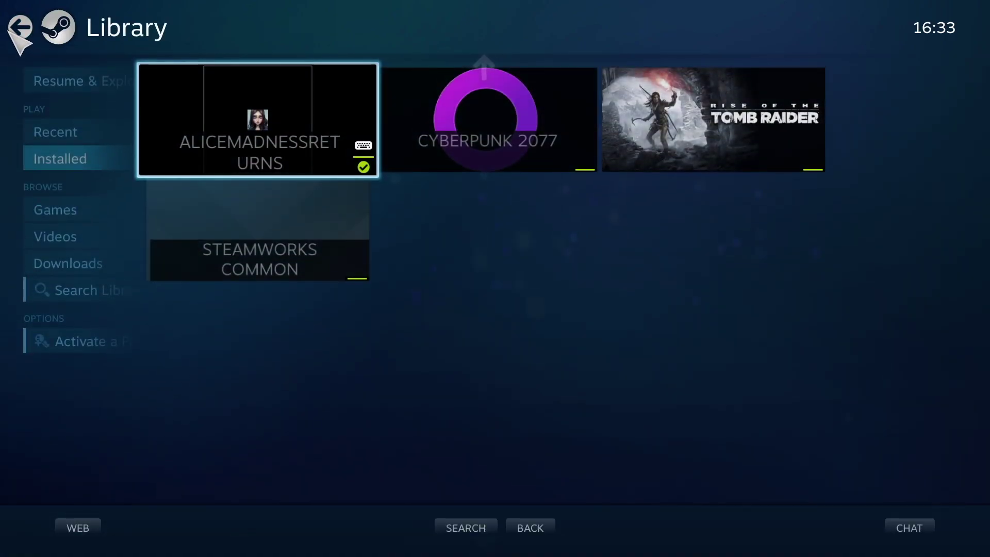
pyautogui.click(348, 149)
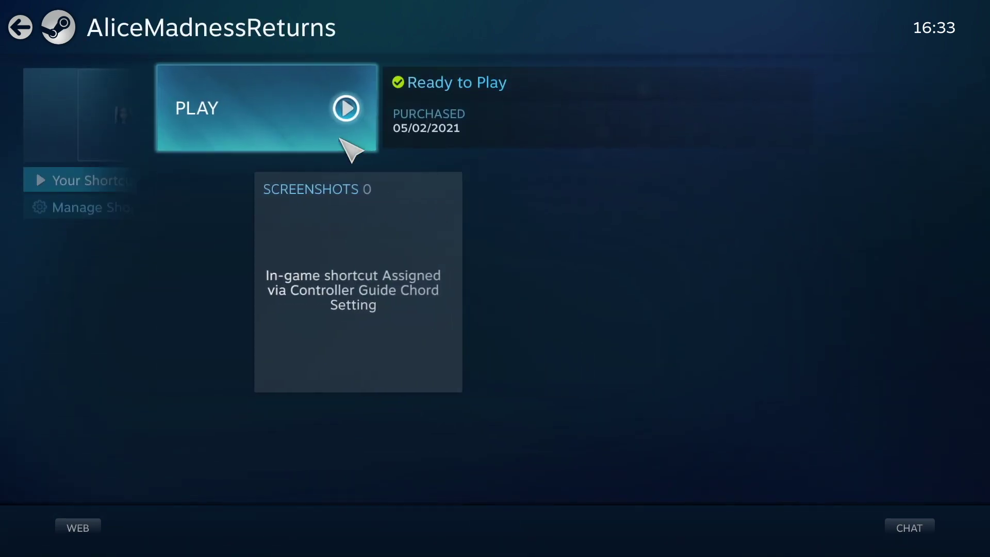
pyautogui.click(305, 115)
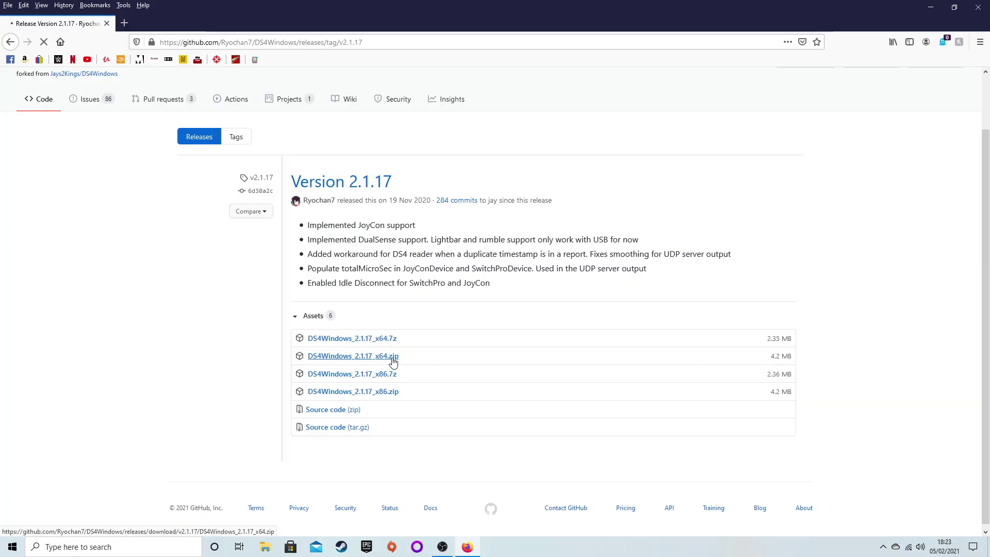
# Step: Save DS4Windows_2.1.17_x64.zip and open it from the Firefox downloads list
pyautogui.click(522, 330)
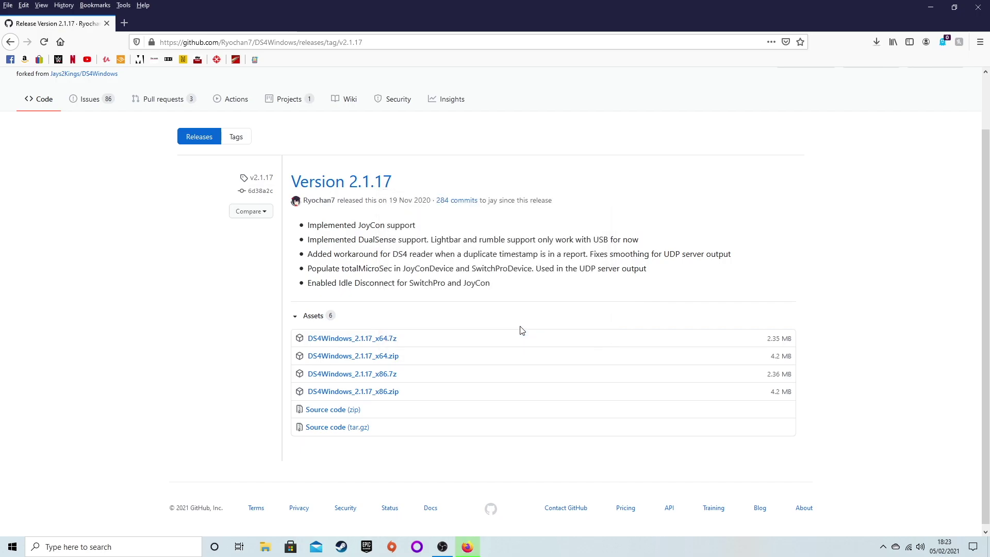
pyautogui.click(876, 42)
# Step: Extract the downloaded DS4Windows zip into the Downloads folder
pyautogui.click(826, 66)
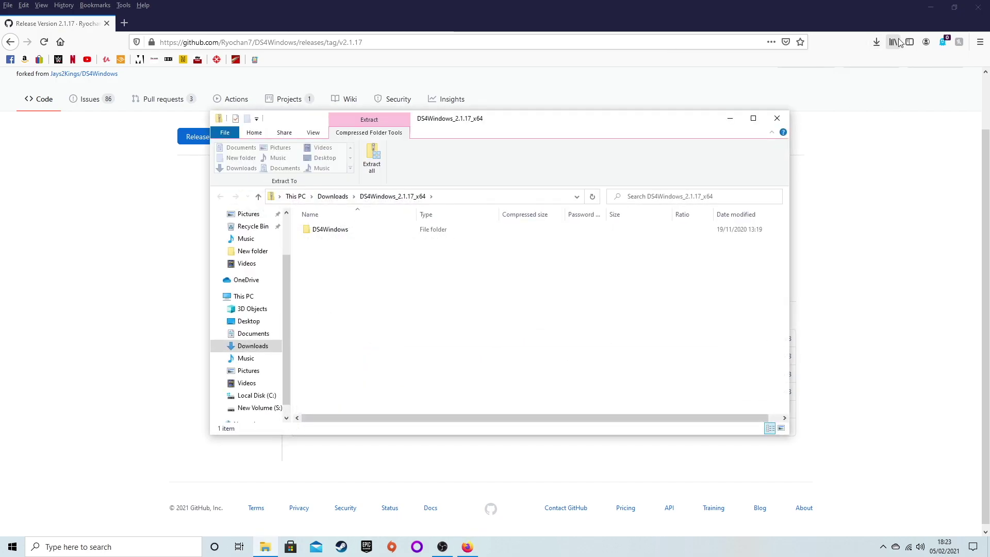
pyautogui.click(938, 8)
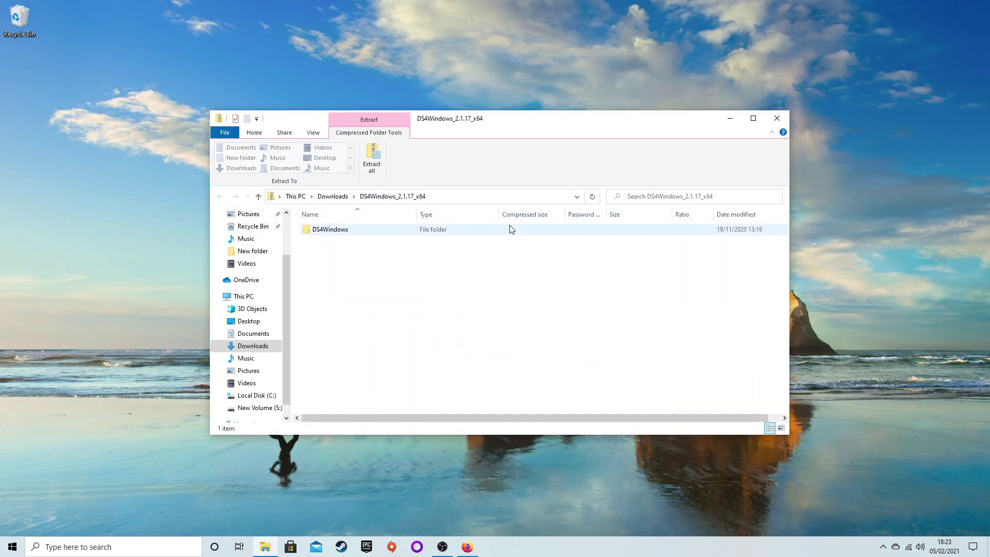
pyautogui.doubleClick(455, 233)
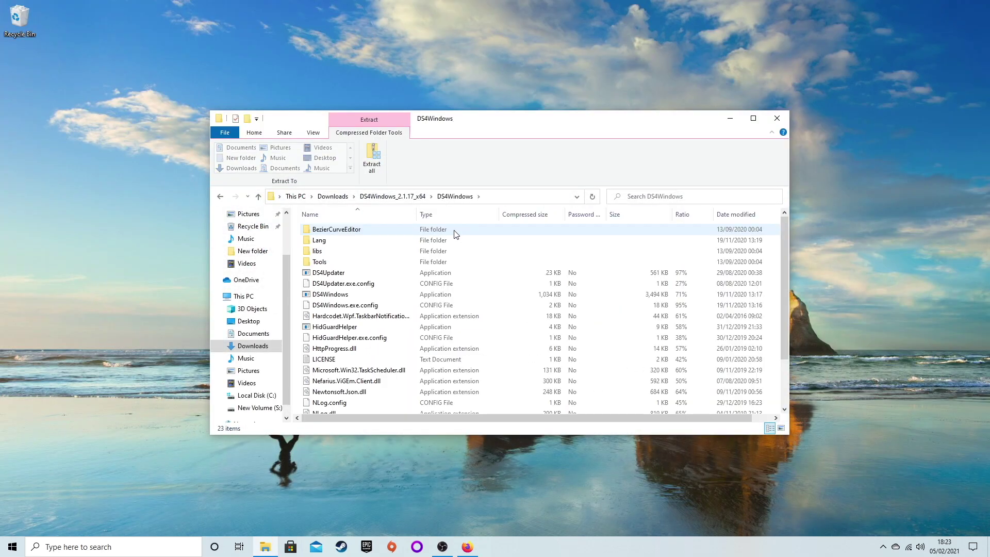
pyautogui.click(372, 163)
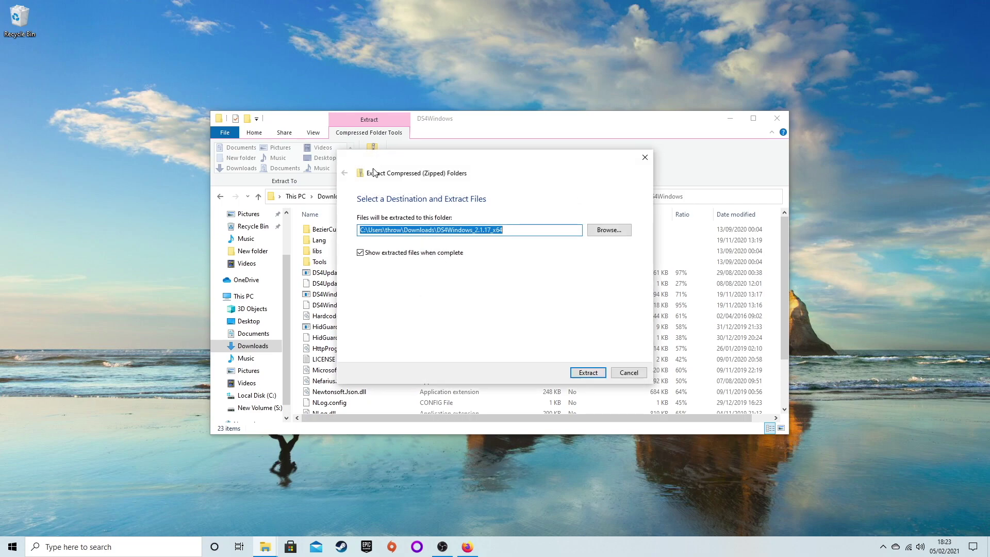
pyautogui.click(588, 372)
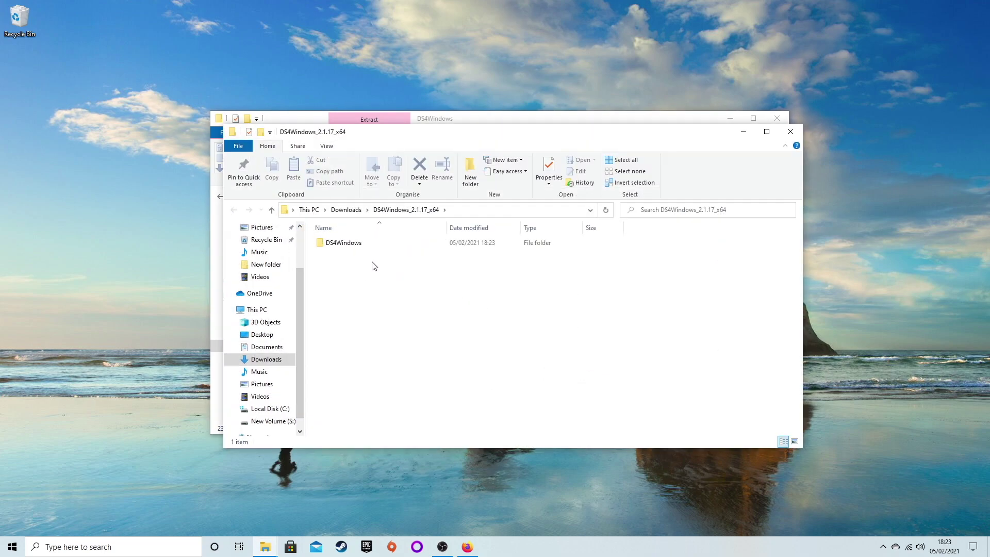
# Step: Open the extracted DS4Windows folder and select DS4Windows.exe
pyautogui.click(357, 248)
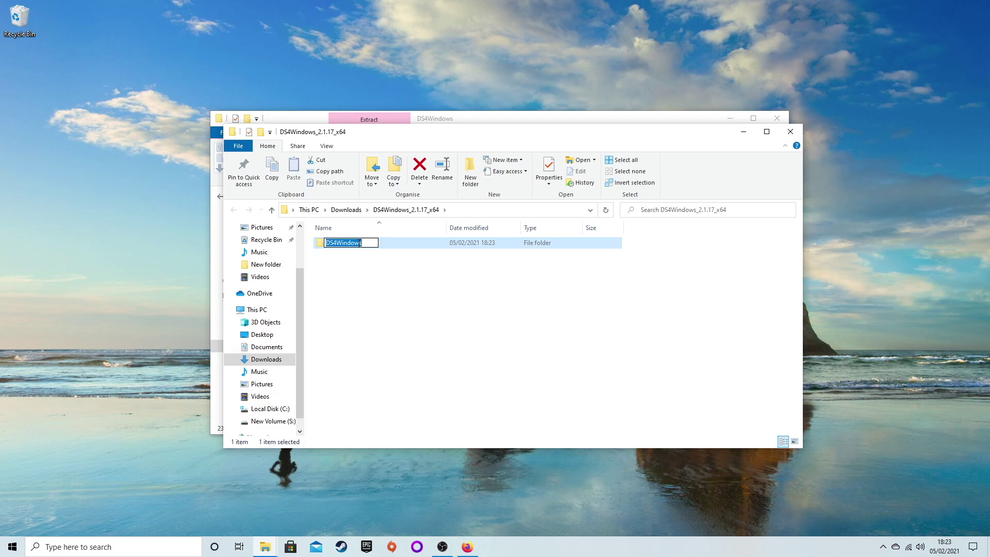
pyautogui.doubleClick(359, 246)
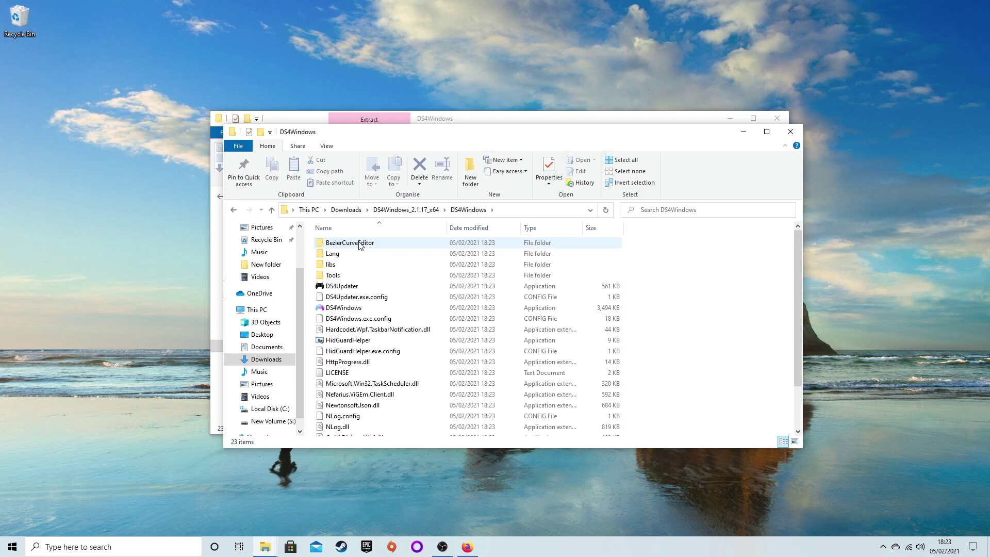
pyautogui.click(356, 310)
# Step: Launch DS4Windows, close the Explorer windows, and restart it so the DualSense reconnects
pyautogui.doubleClick(355, 310)
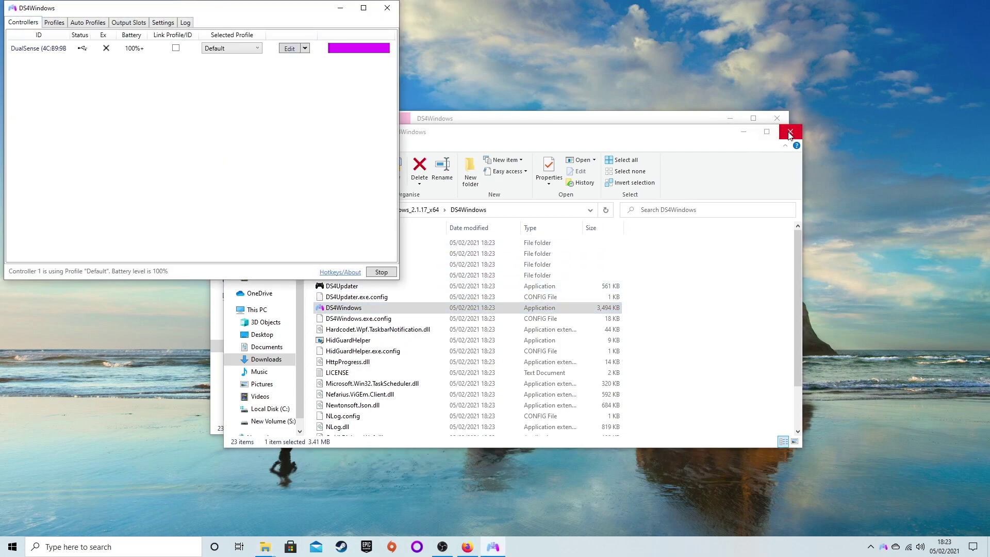
pyautogui.click(789, 133)
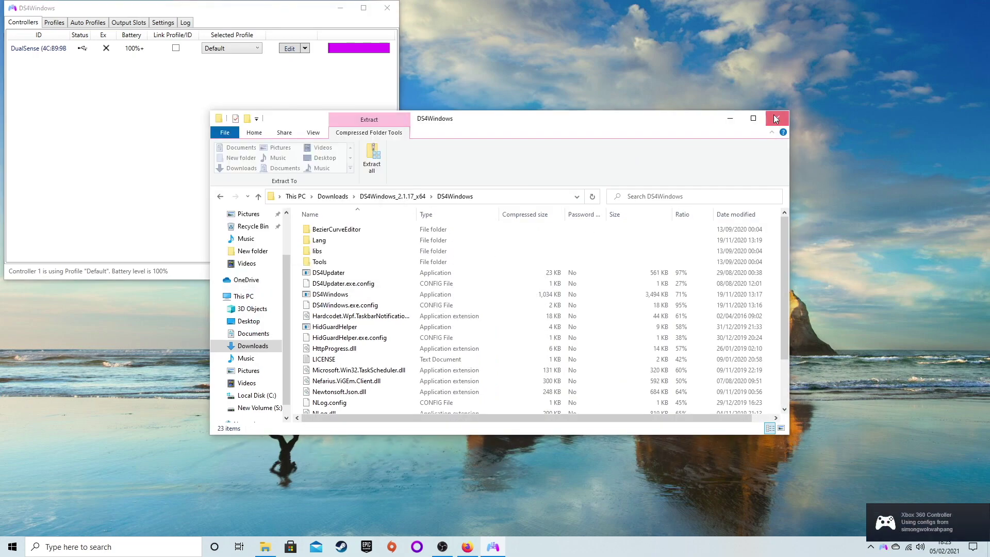
pyautogui.click(777, 118)
pyautogui.moveTo(311, 13); pyautogui.dragTo(574, 118)
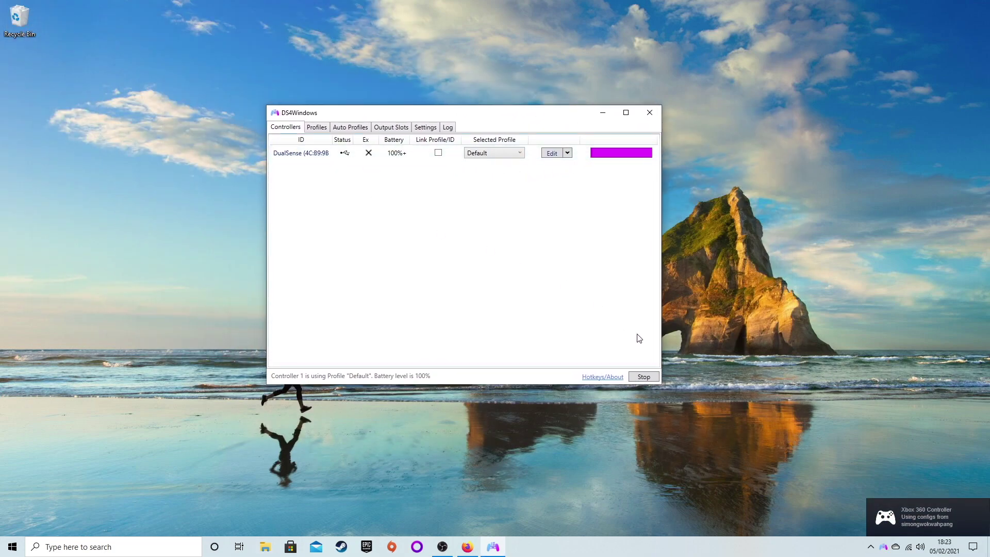
pyautogui.click(643, 378)
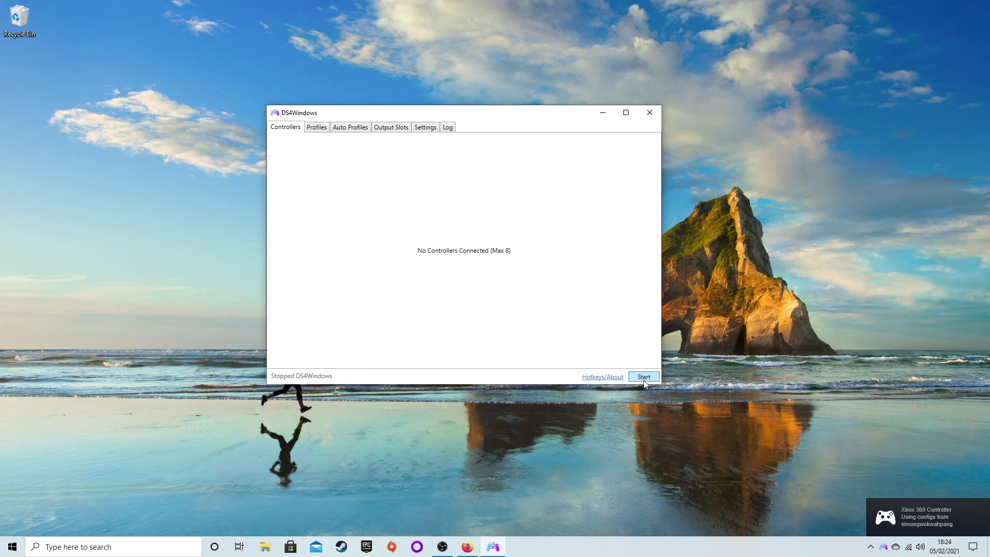
pyautogui.click(644, 378)
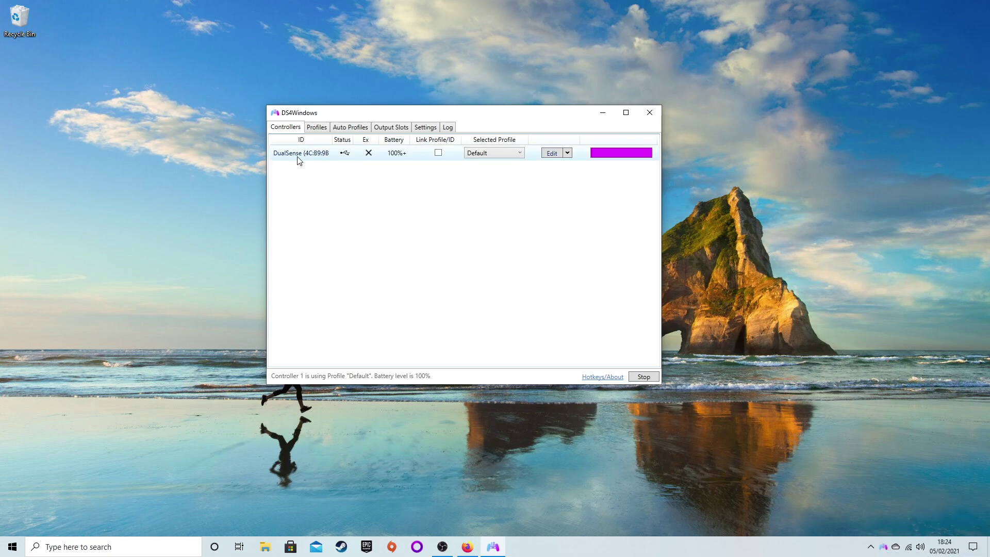
# Step: Change the controller's lightbar from purple to a custom green colour
pyautogui.rightClick(651, 153)
pyautogui.click(675, 170)
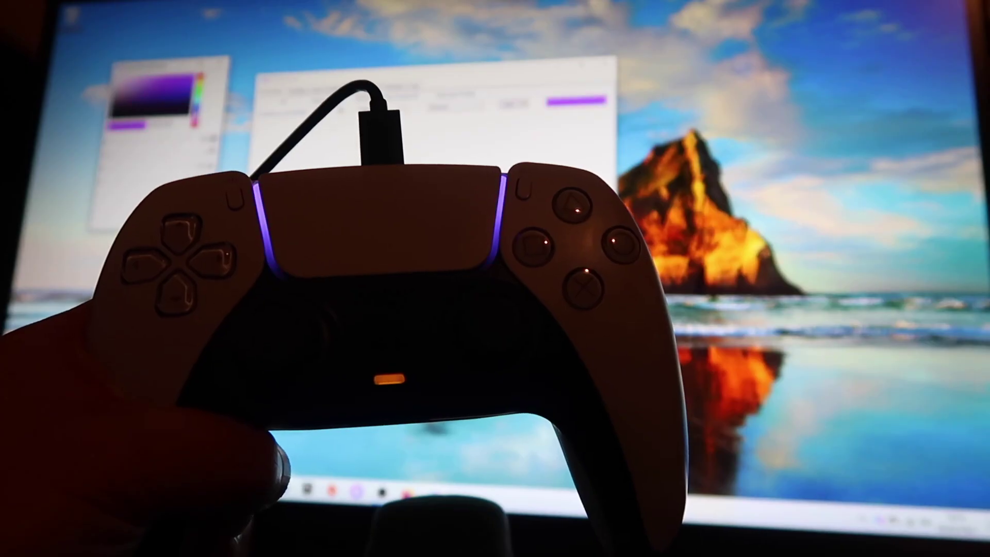
pyautogui.moveTo(196, 151); pyautogui.dragTo(196, 119)
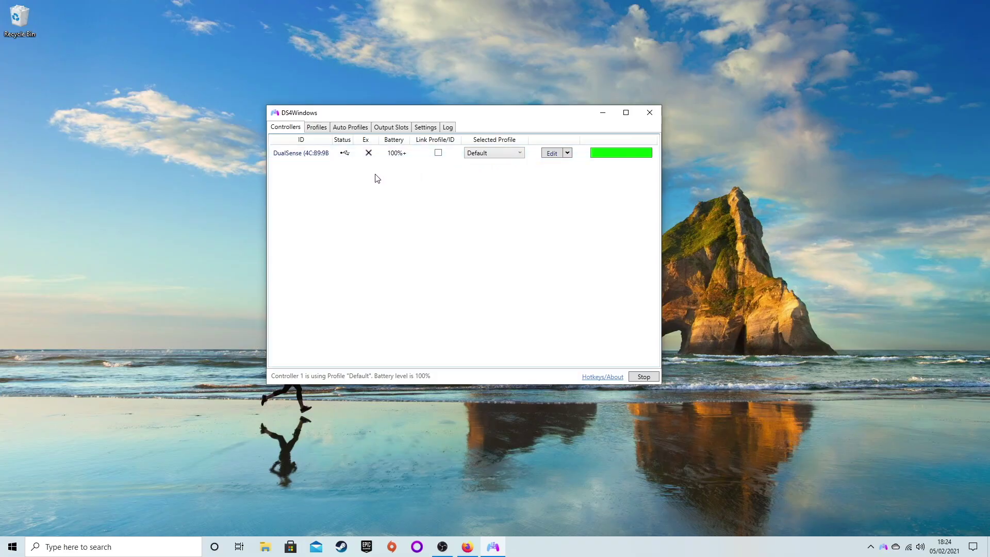
# Step: Minimize DS4Windows and open the Cyberpunk 2077 page from GOG Galaxy's installed games
pyautogui.click(603, 114)
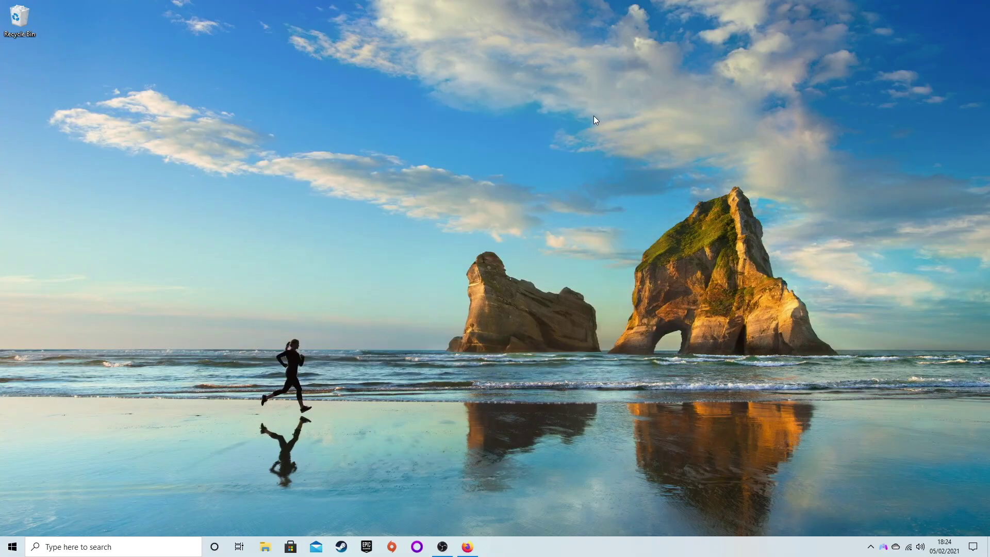
pyautogui.click(417, 546)
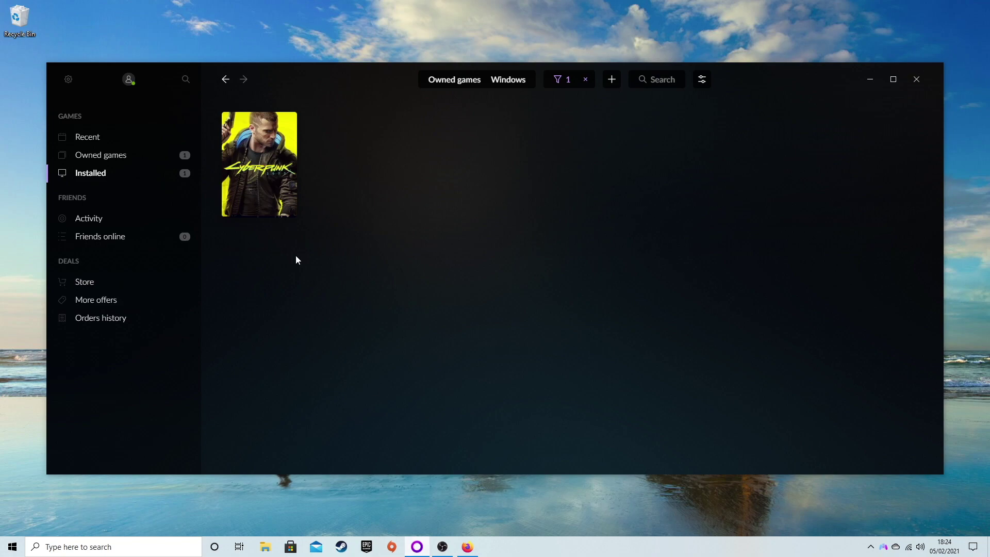
pyautogui.click(270, 192)
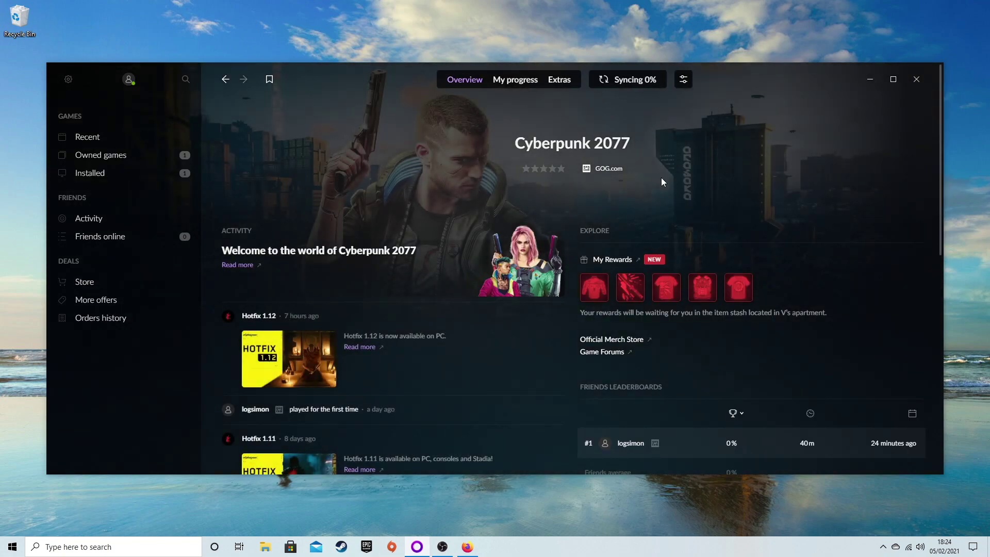